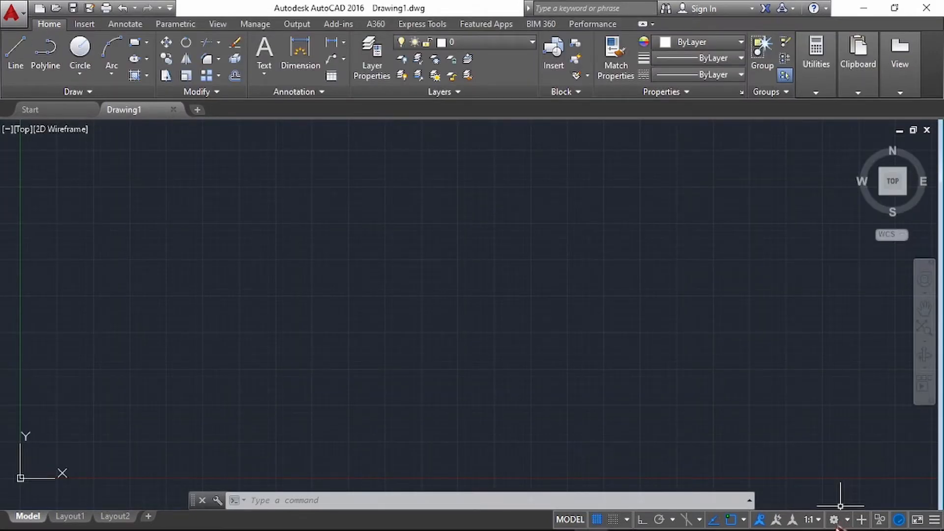
Step: Switch to the 3D Modeling workspace and set the view to SE Isometric
click(847, 522)
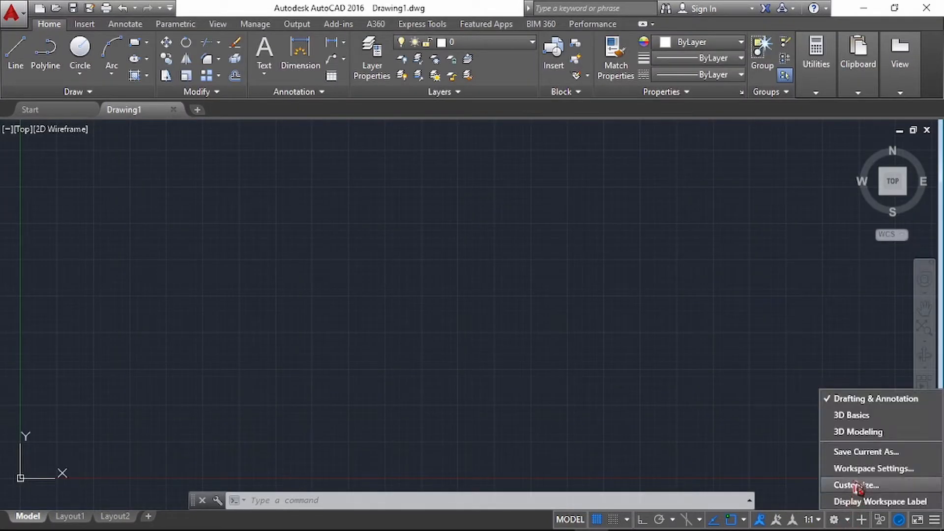
click(855, 433)
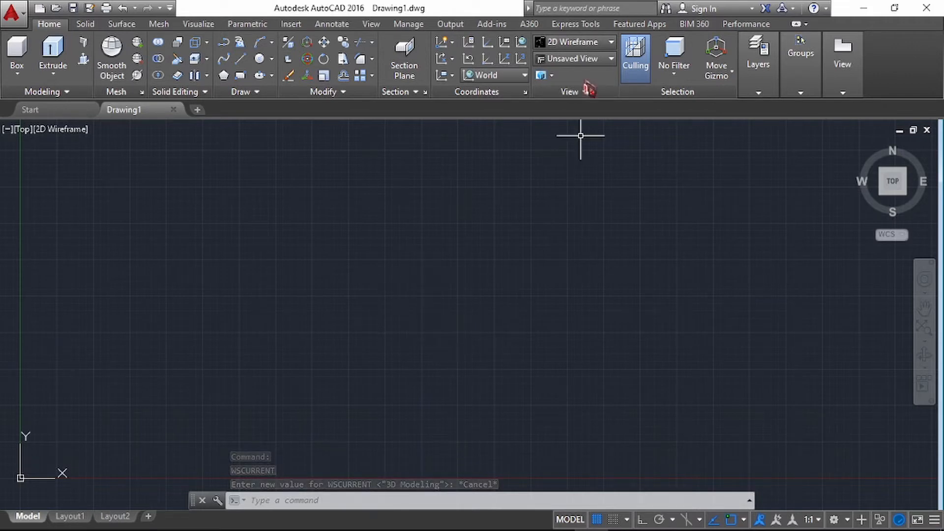
click(599, 64)
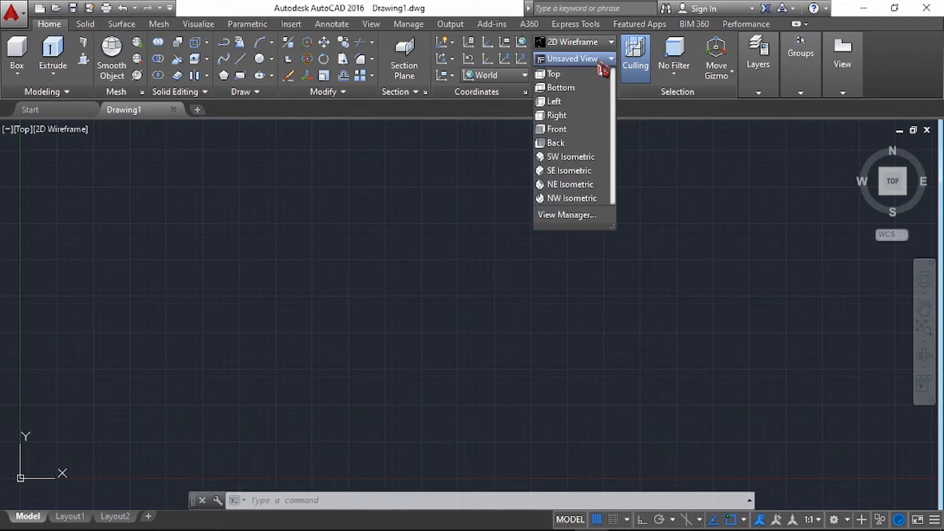
click(577, 171)
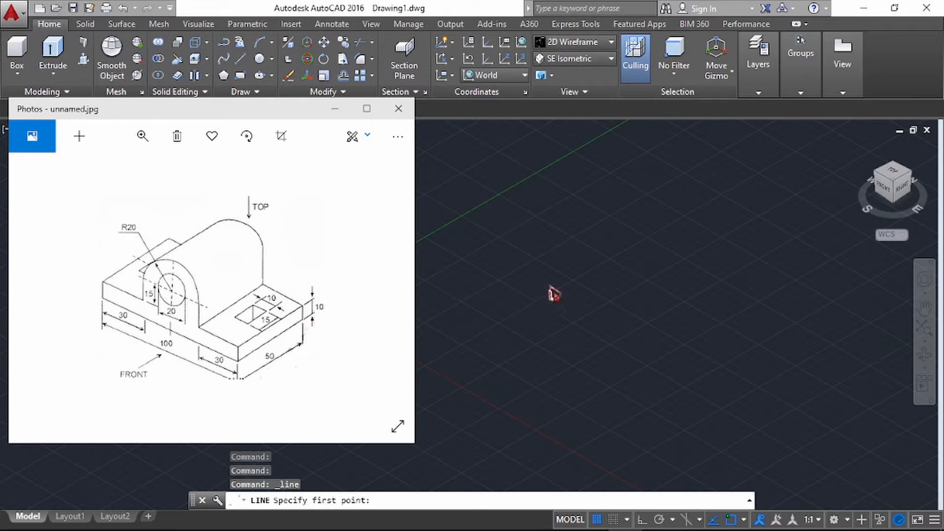
Step: Hide the reference image and, with Ortho on, draw a 100-unit line along the X axis as the base plate's lower front edge
click(335, 108)
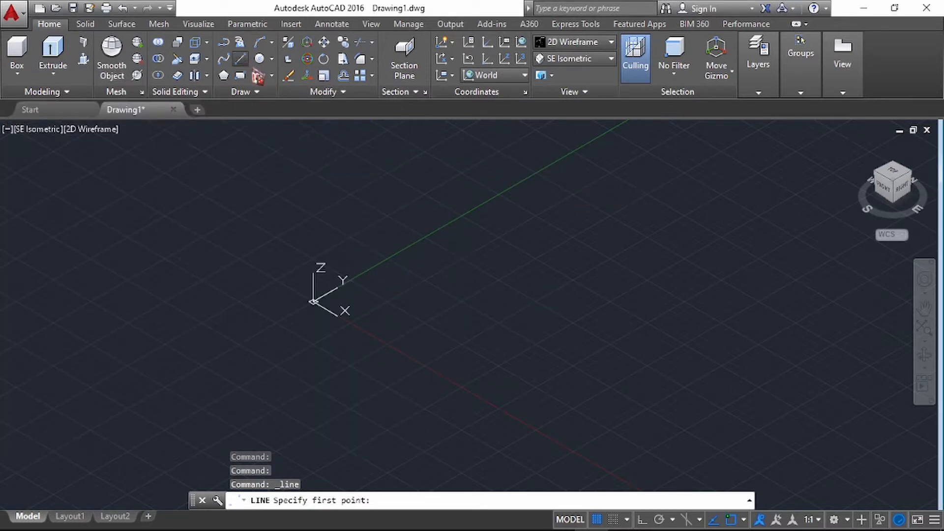
click(403, 322)
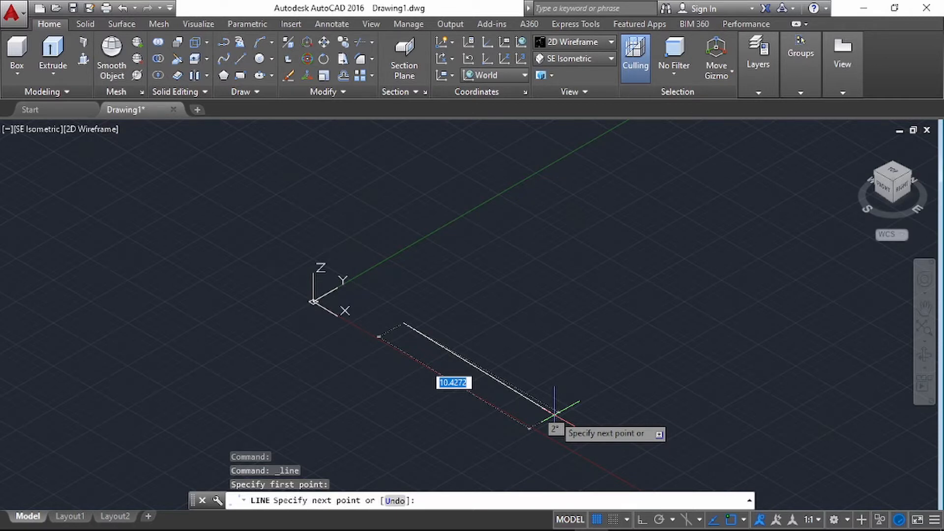
key(F8)
key(F8)
key(F8)
key(F8)
key(F8)
key(F8)
key(F8)
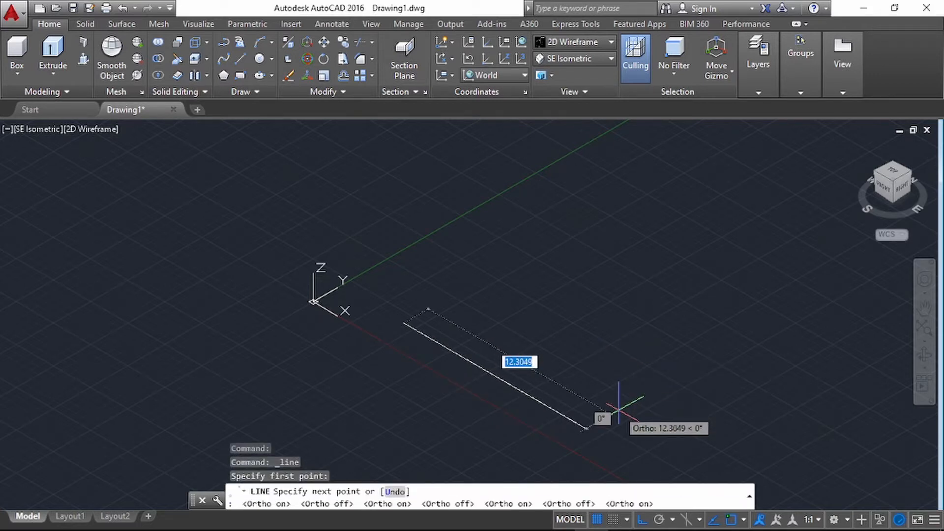
text(100)
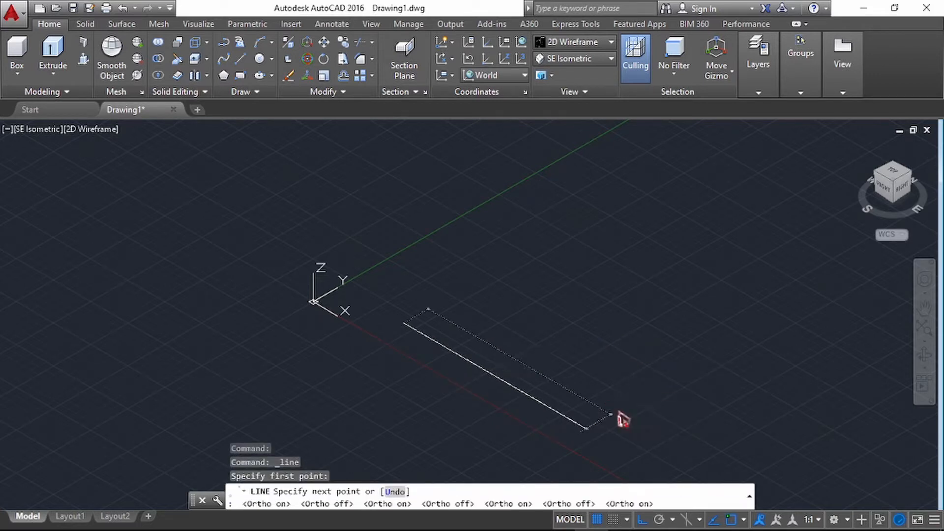
key(Return)
Step: Complete the base plate's front rectangle with lines 10 units up, 100 units back and 10 units down
scroll(620, 406, down, 2)
scroll(619, 409, up, 2)
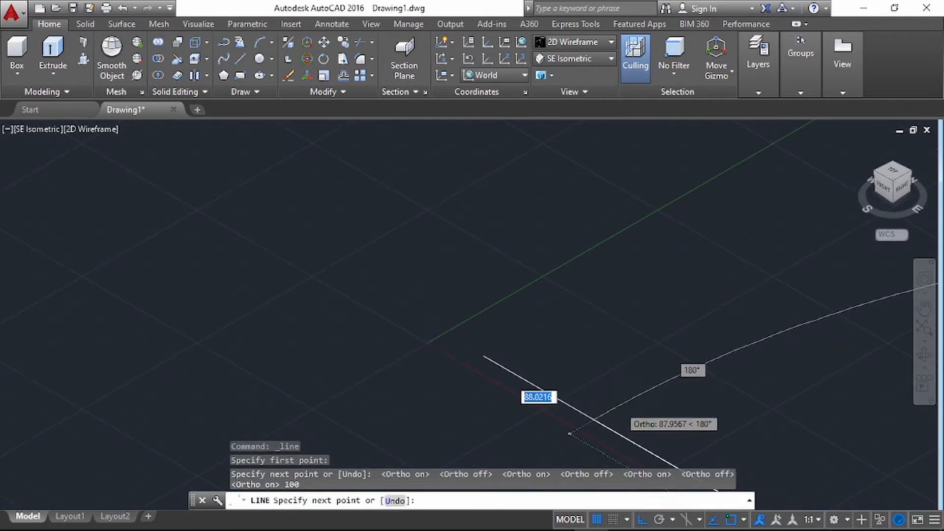
scroll(619, 409, down, 3)
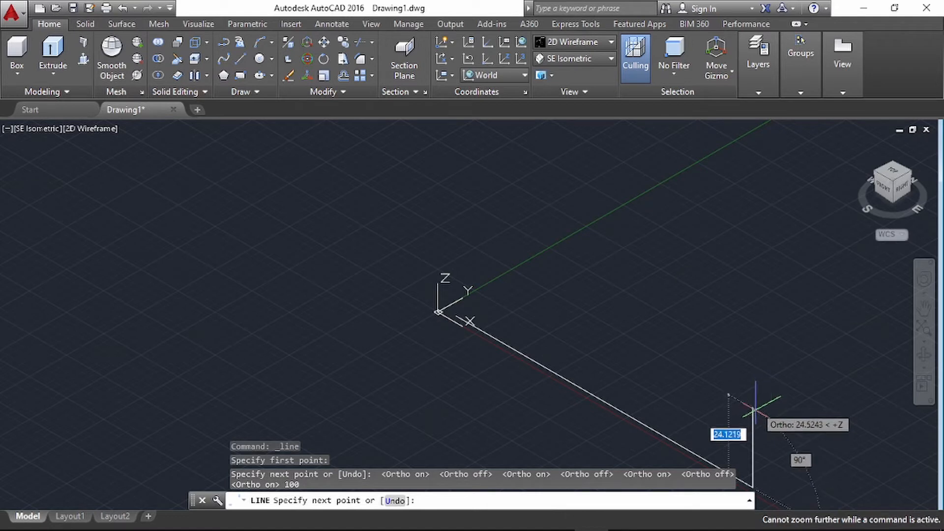
text(1)
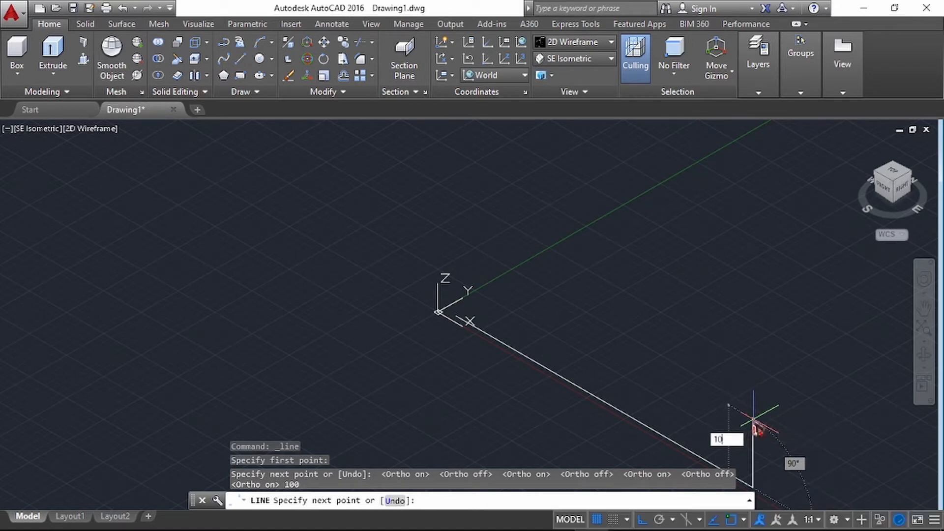
text(0)
key(Return)
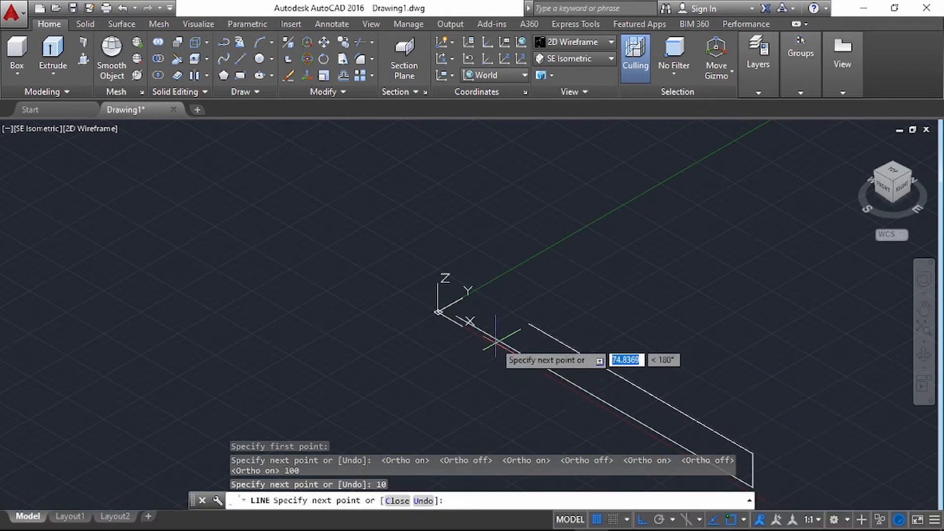
text(100)
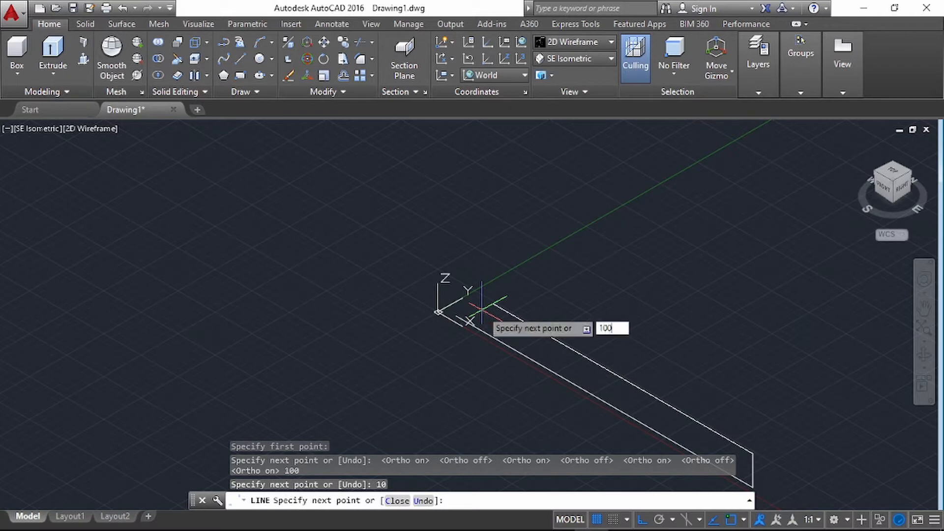
key(Return)
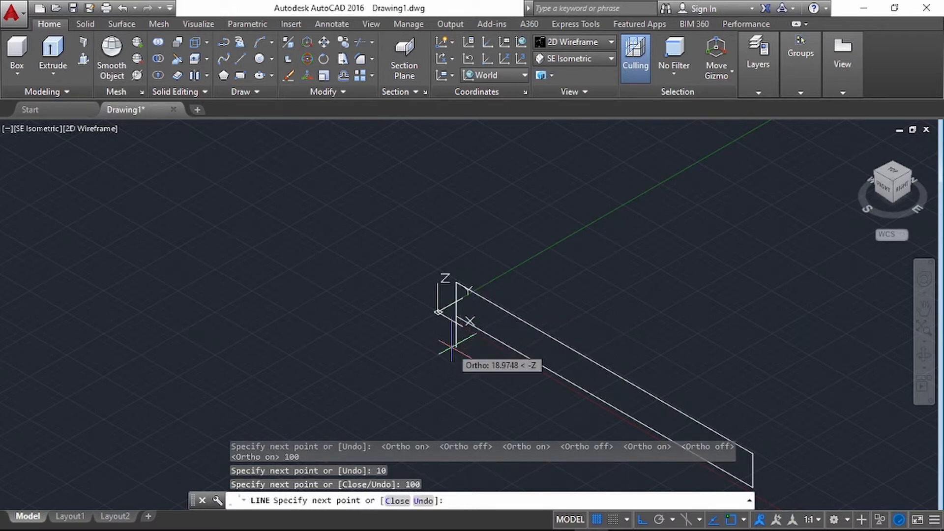
text(10)
key(Return)
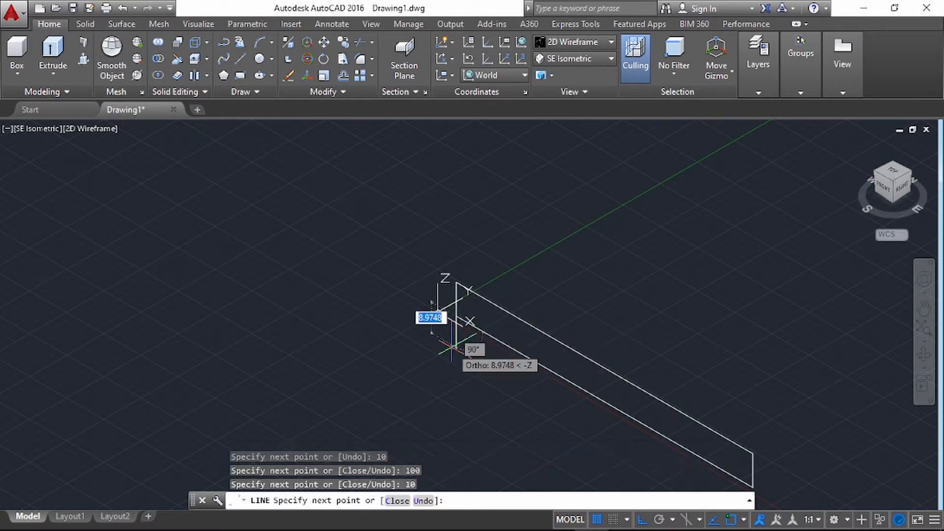
key(Escape)
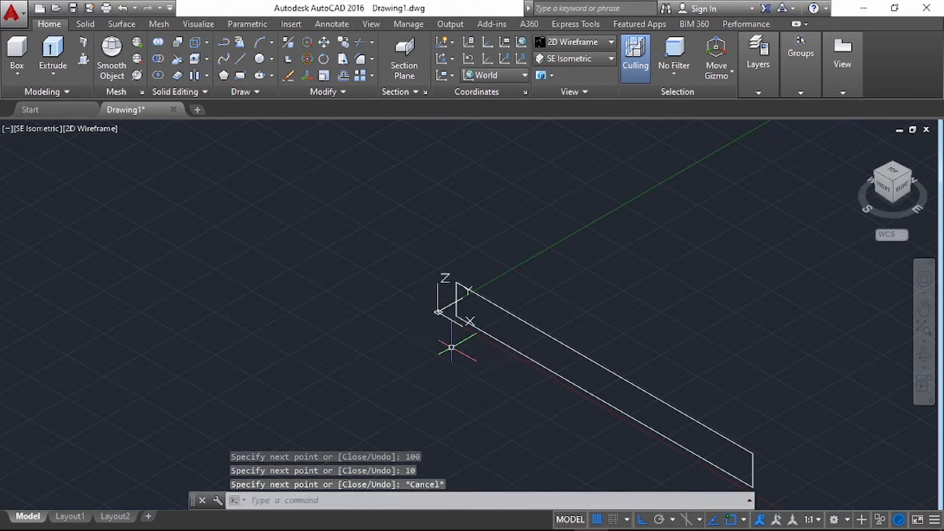
Step: Move the UCS origin away from the rectangle and draw a vertical line upward from the midpoint of its upper edge
click(439, 318)
click(439, 318)
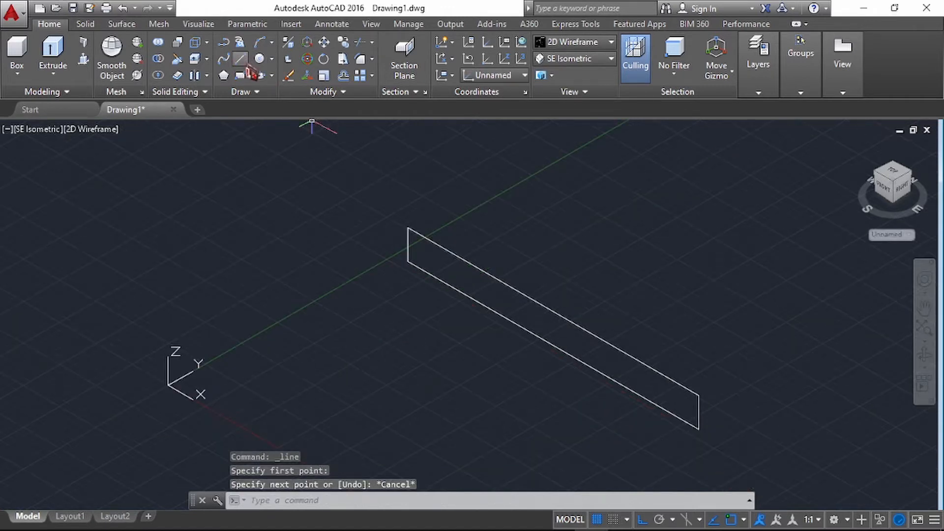
click(245, 64)
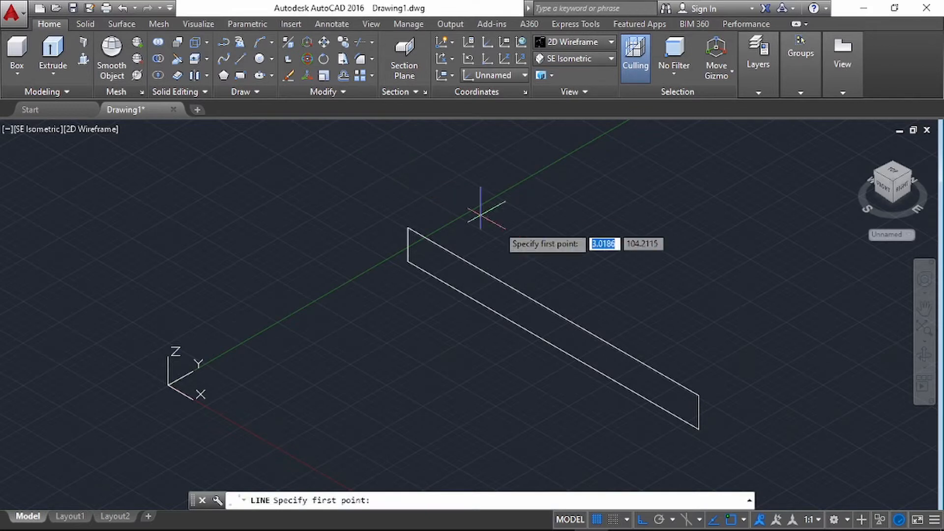
click(553, 311)
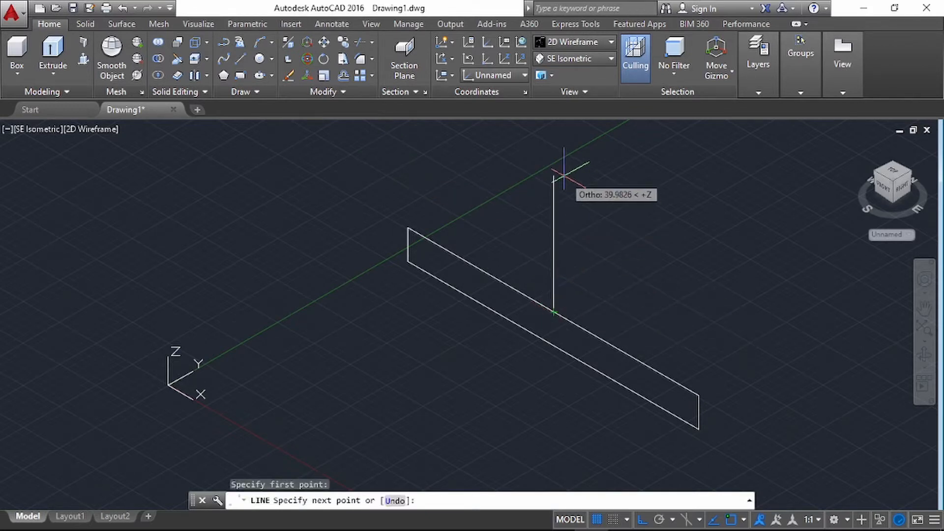
click(554, 137)
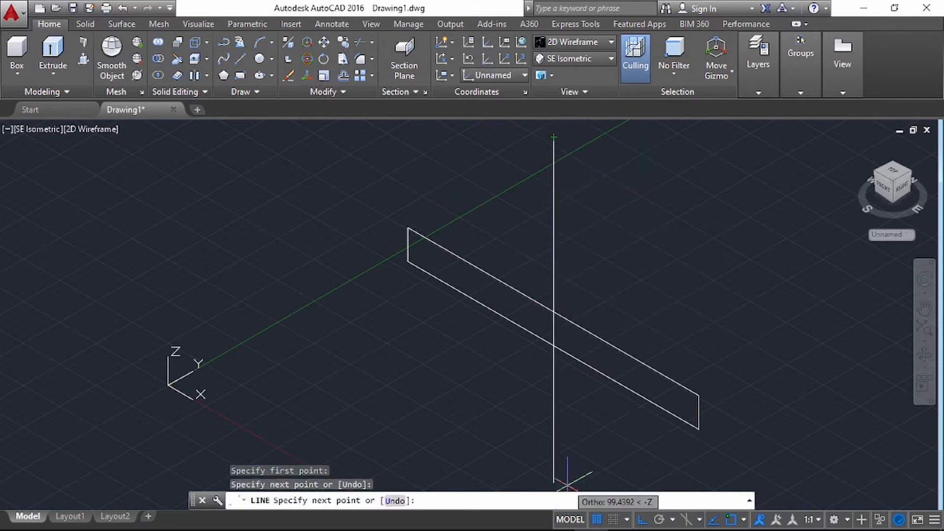
mouse_move(562, 527)
click(626, 522)
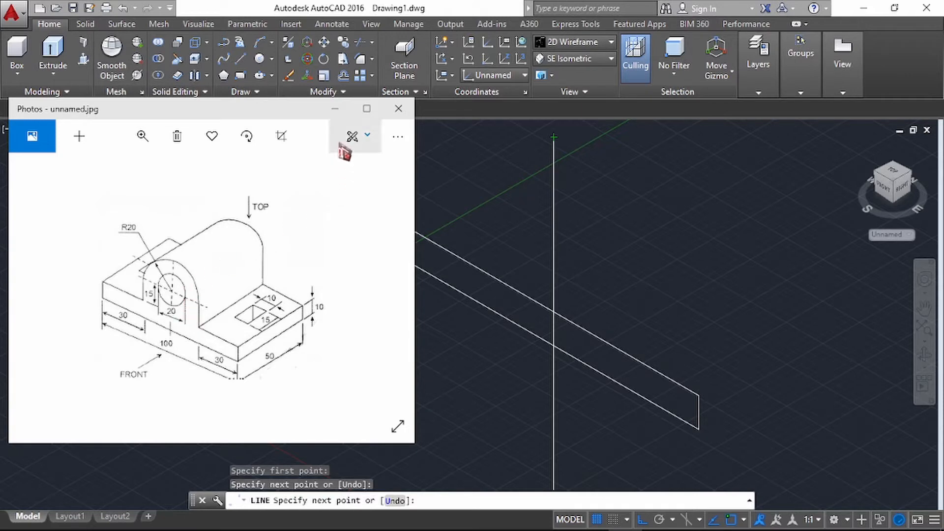
click(336, 112)
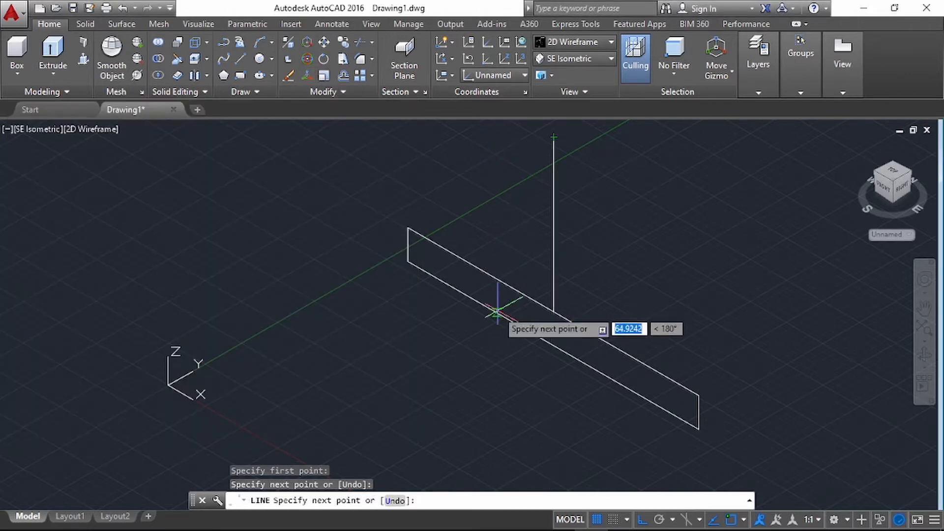
key(Escape)
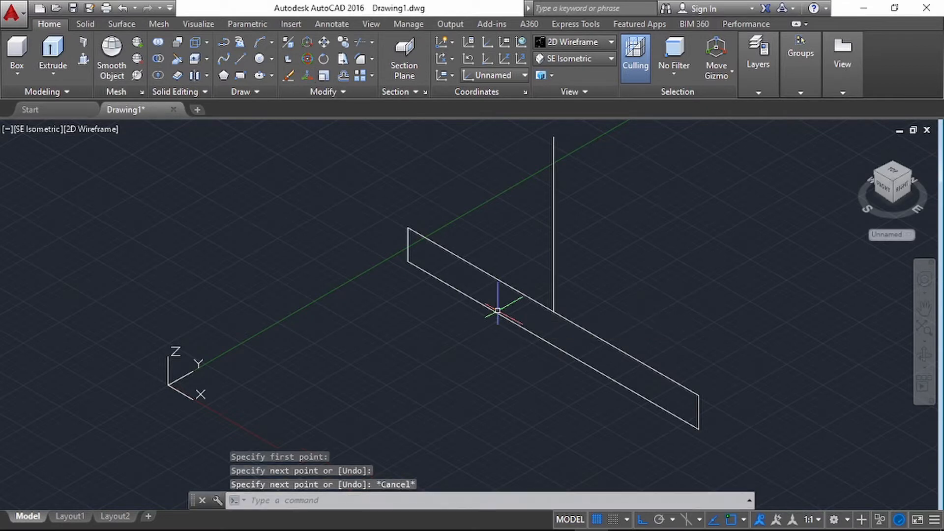
text(c)
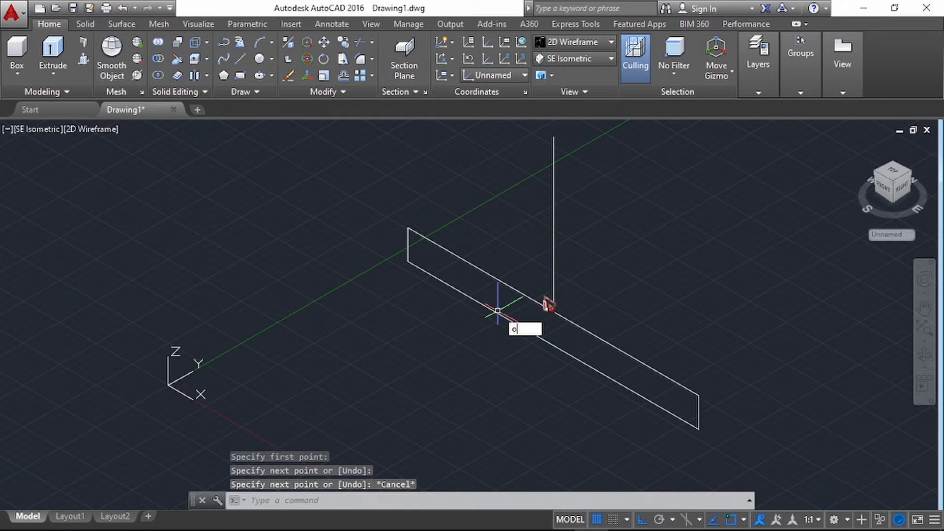
text(ff)
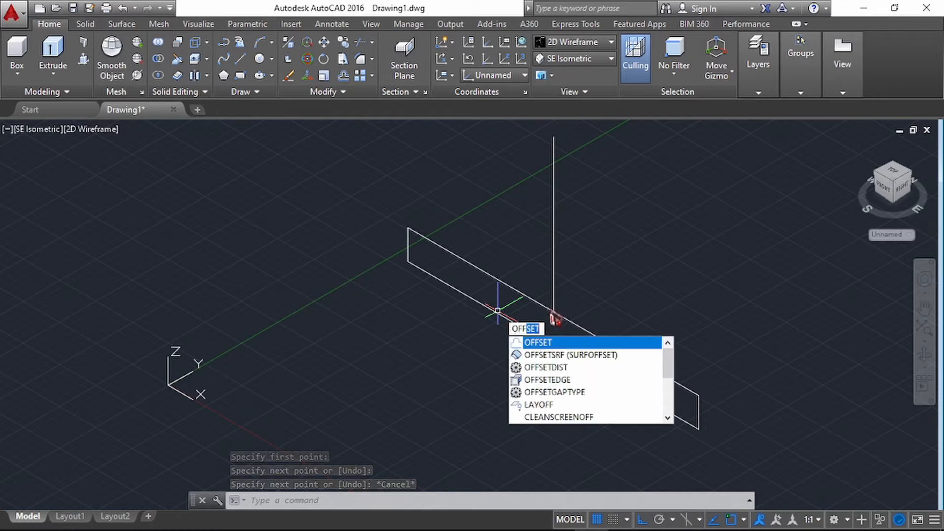
key(Escape)
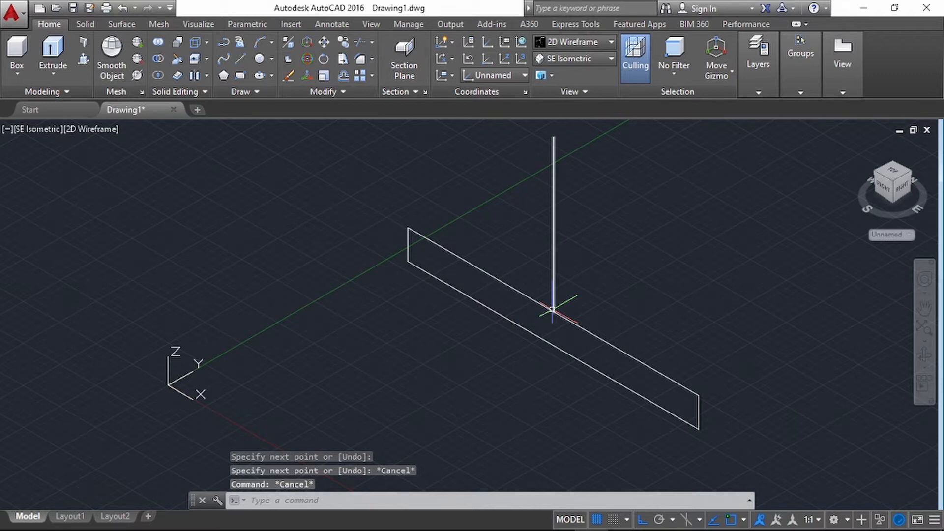
Step: Set the UCS to Front and offset the vertical centre line by 10 units to each side
click(519, 76)
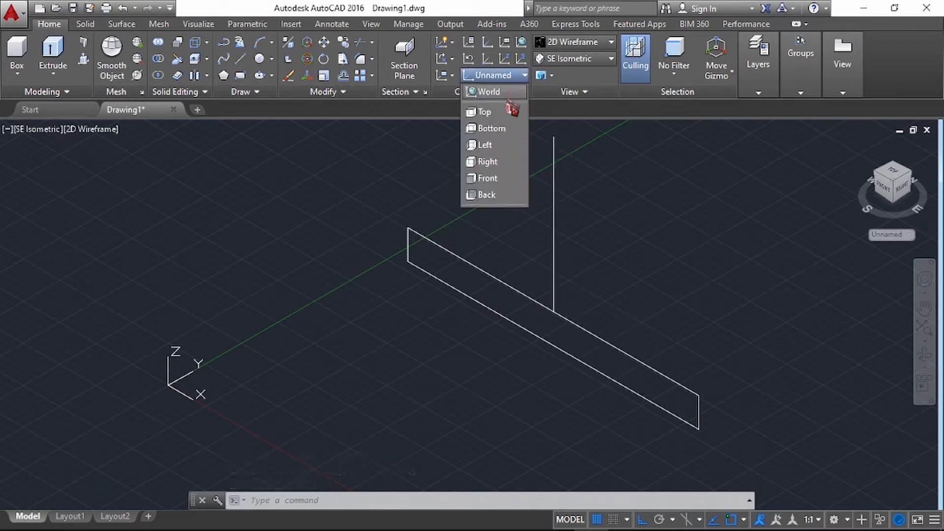
click(494, 178)
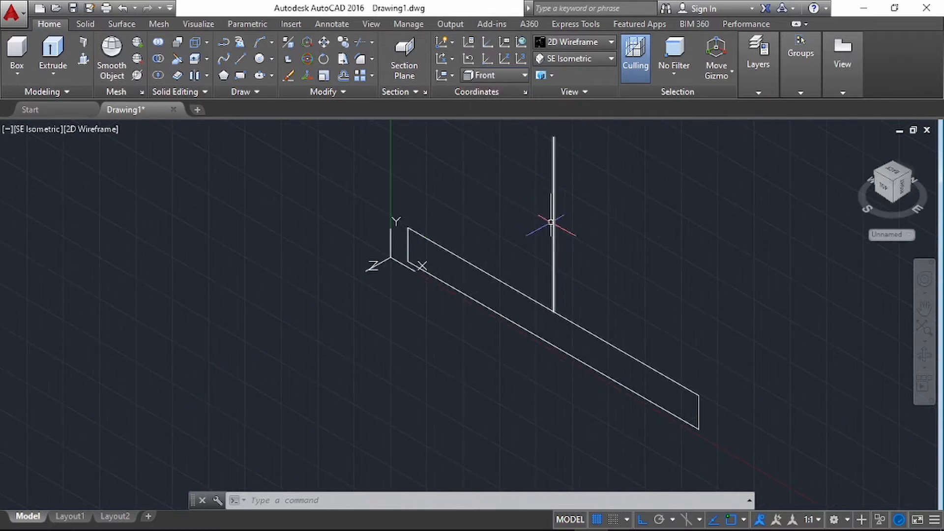
text(off)
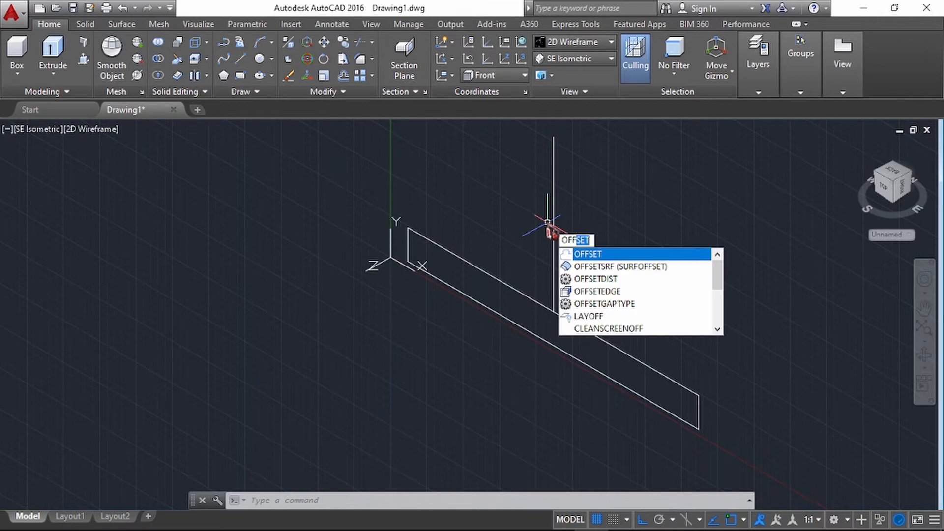
key(Return)
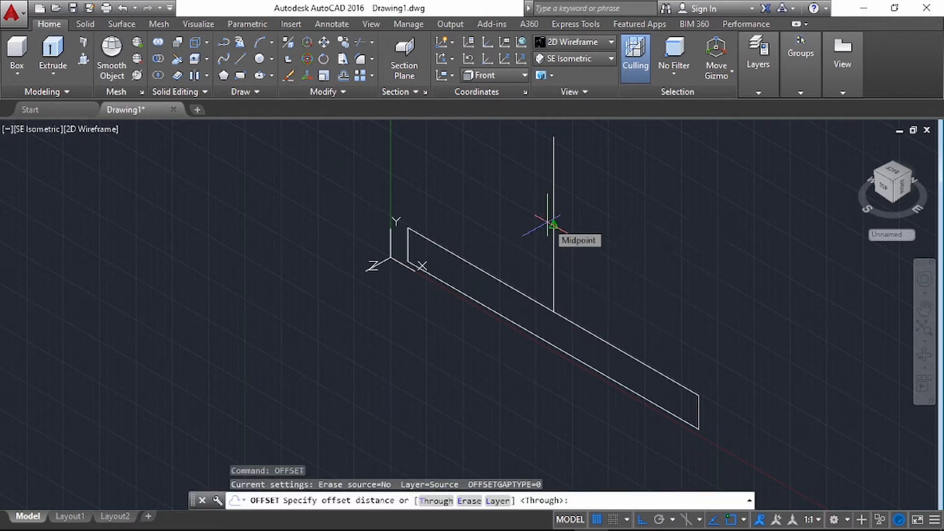
text(10)
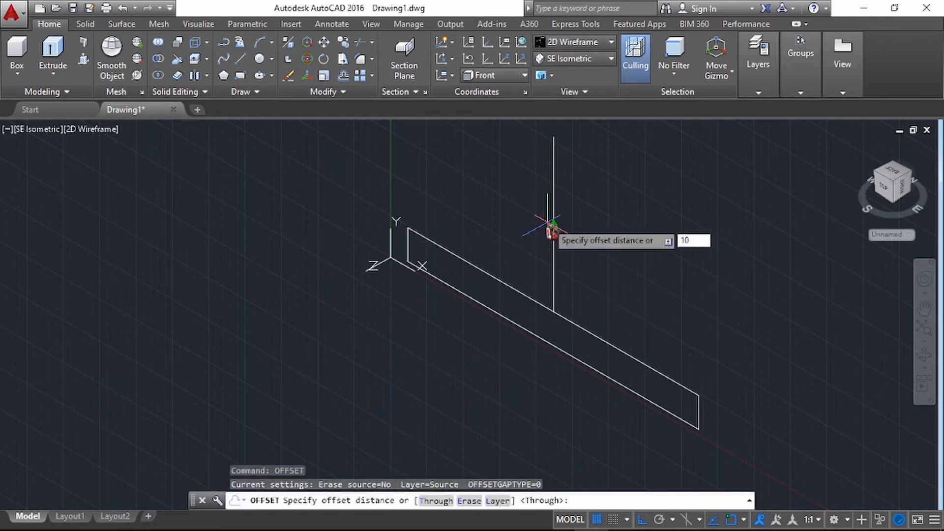
key(Return)
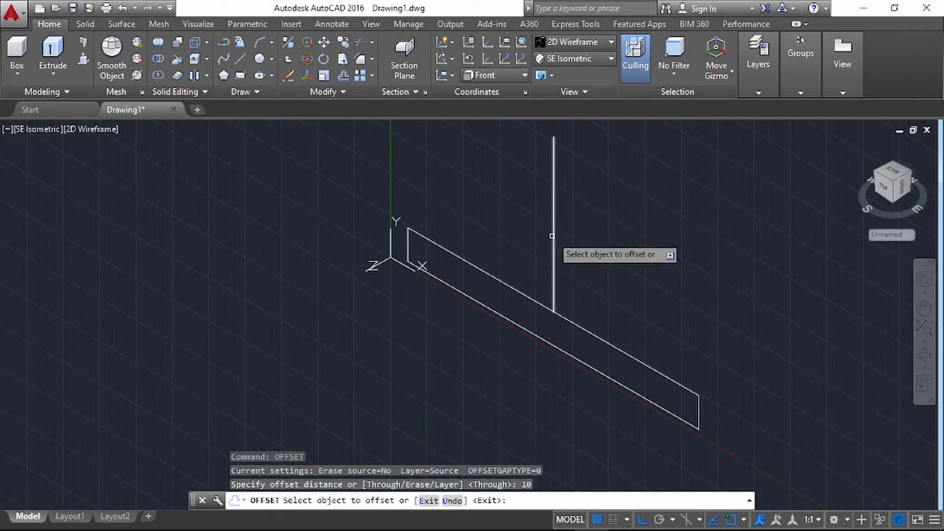
click(551, 236)
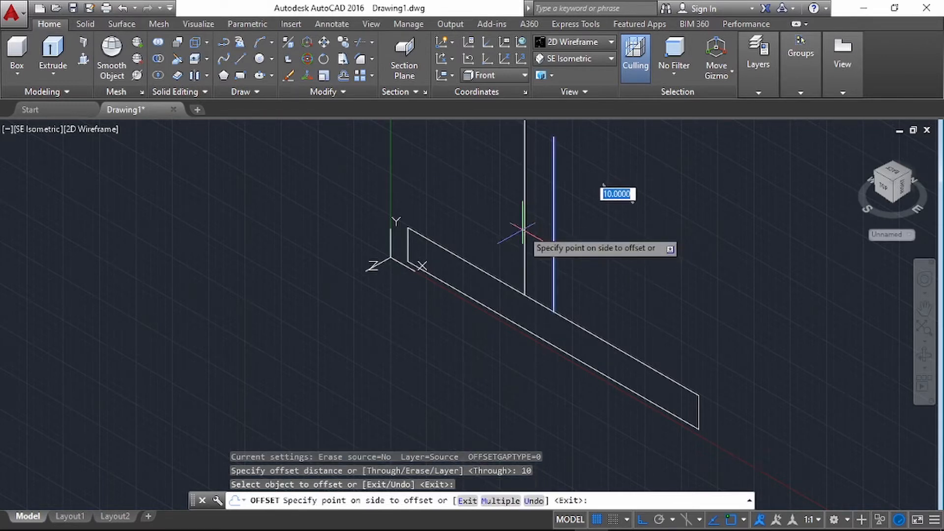
click(541, 235)
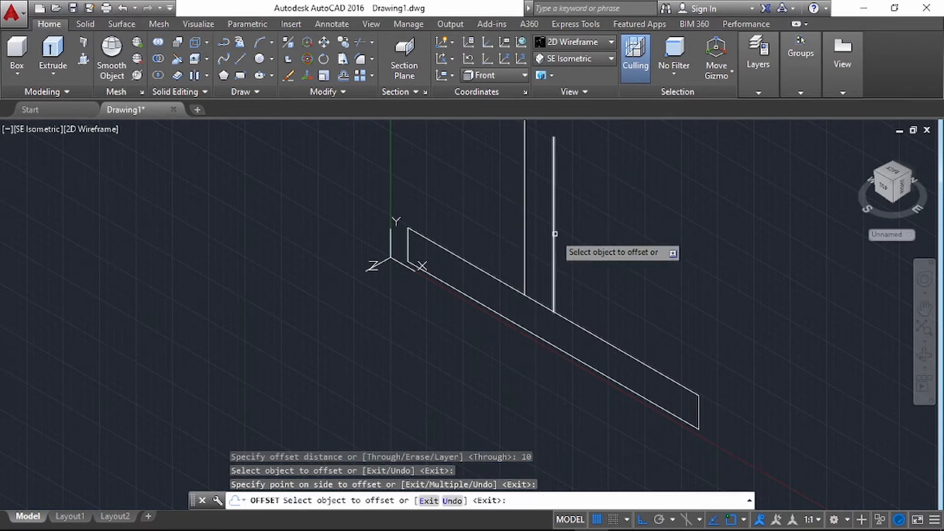
click(552, 232)
click(566, 241)
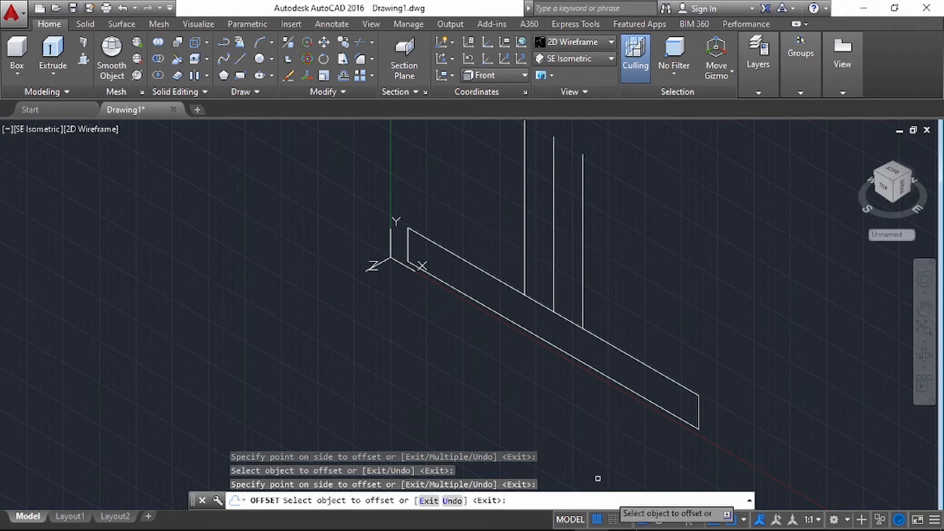
Step: Check the reference image, then offset the two outermost vertical lines outward by 10 units each
mouse_move(629, 514)
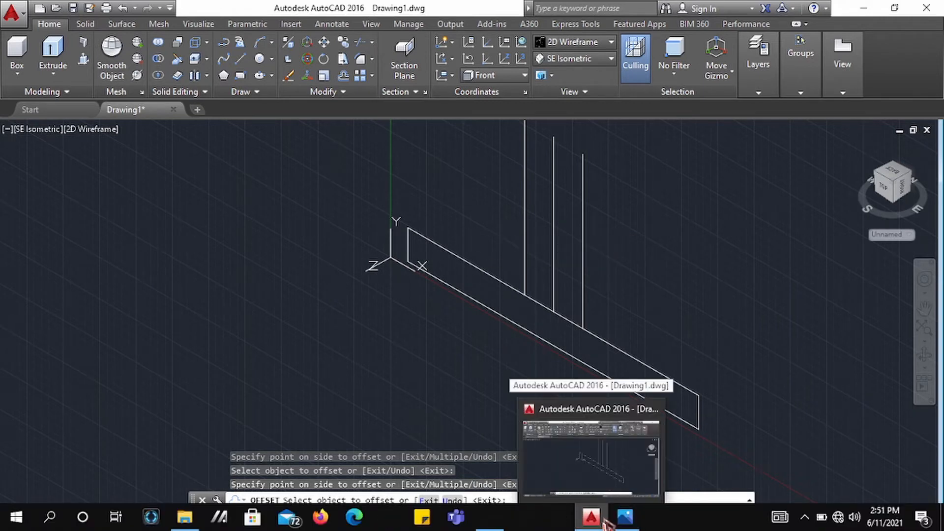
click(627, 517)
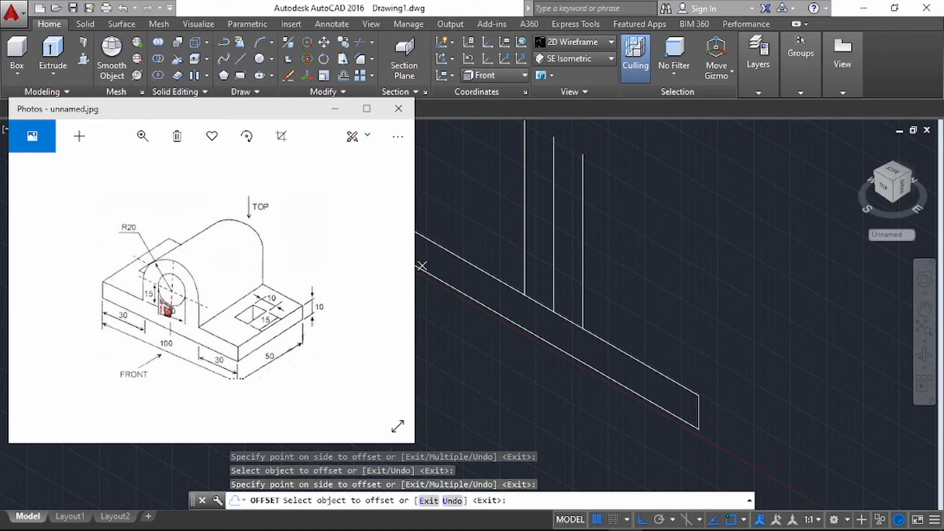
click(335, 111)
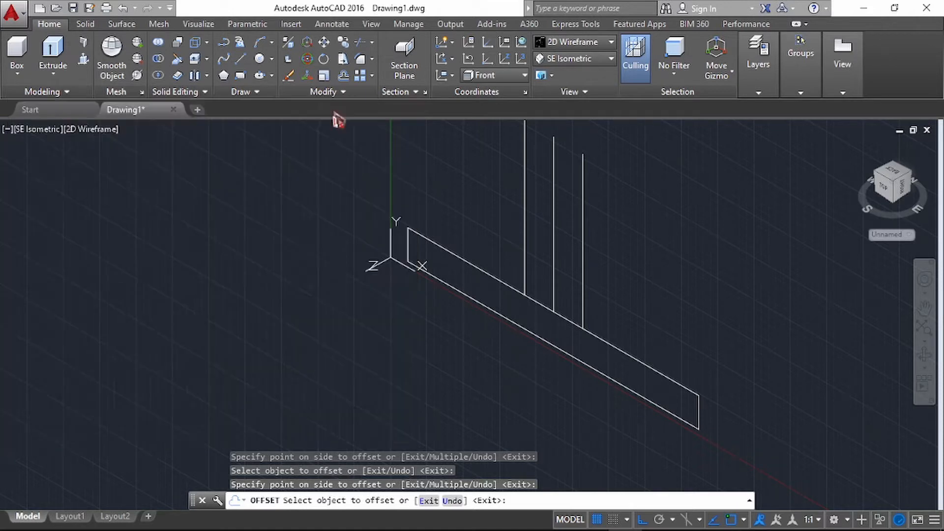
click(524, 214)
click(499, 215)
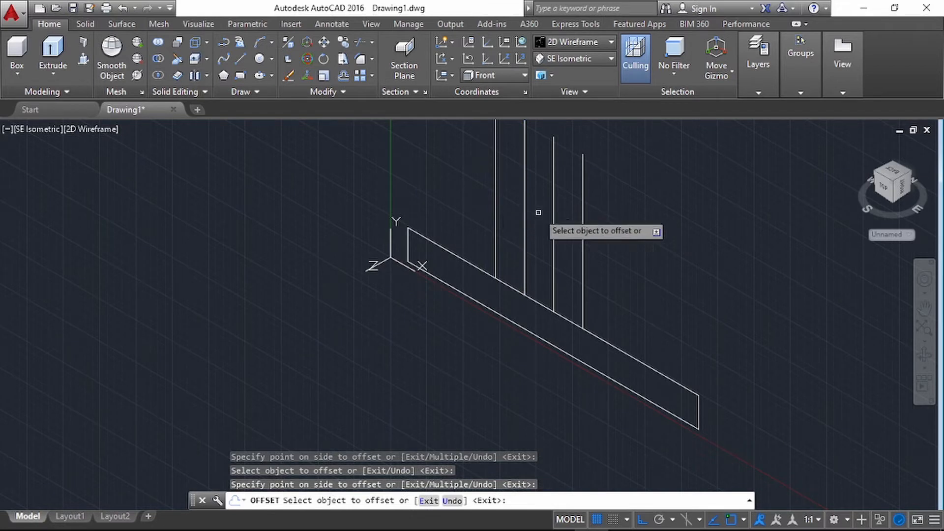
click(582, 233)
click(615, 251)
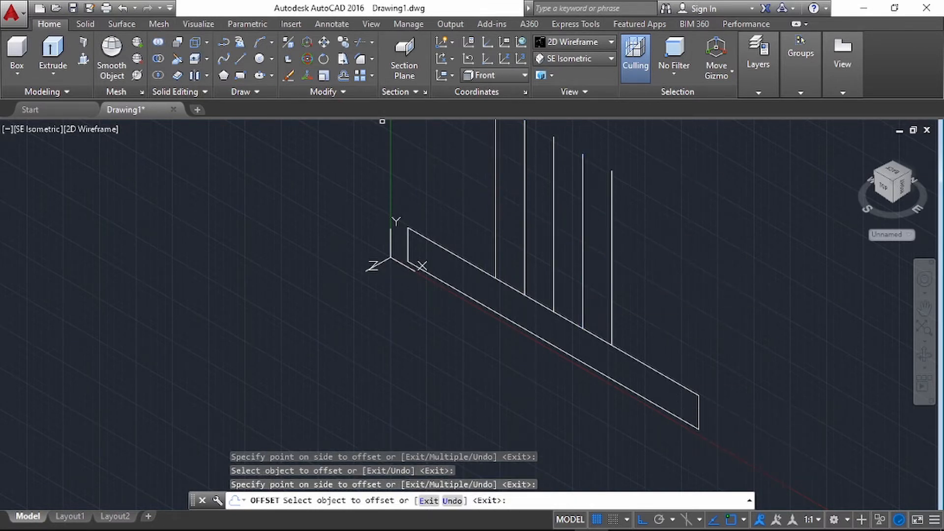
key(Escape)
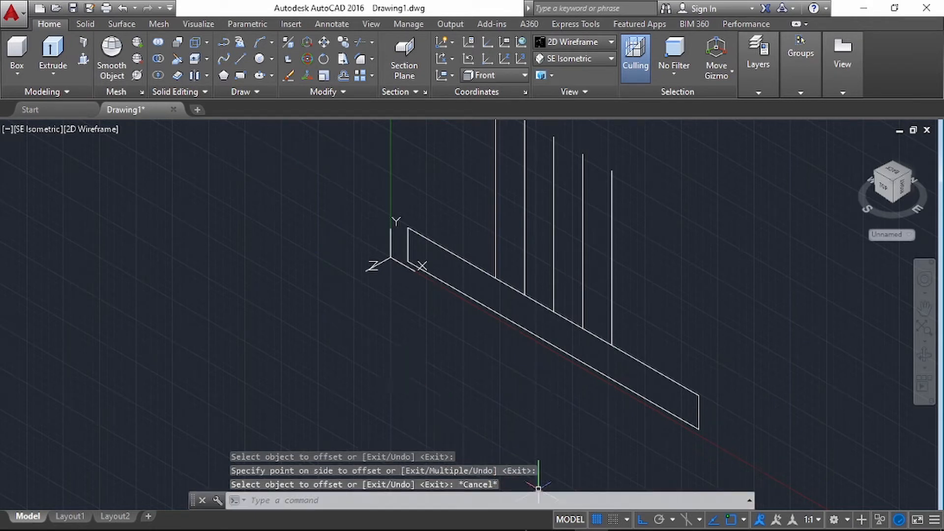
Step: Recheck the reference image and draw a line 15 units up from the midpoint of the base's upper edge, continuing horizontally along X
mouse_move(628, 525)
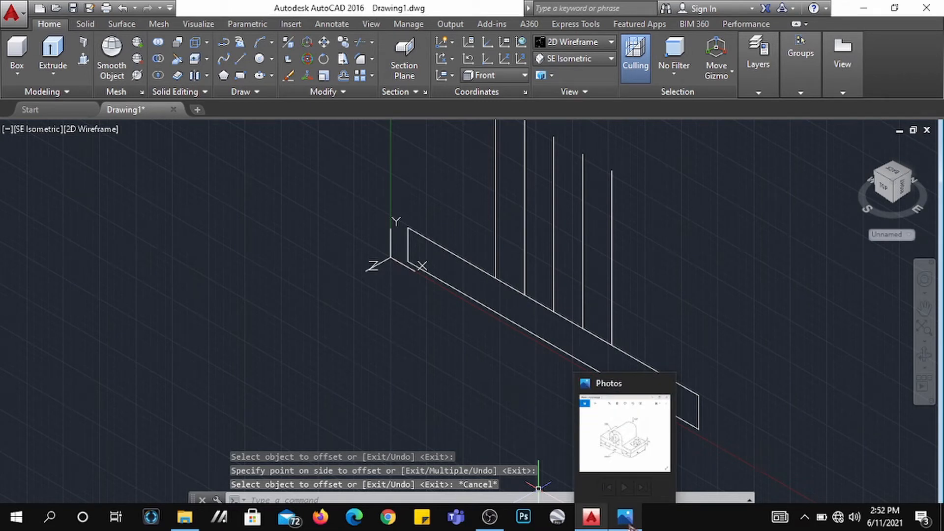
click(626, 516)
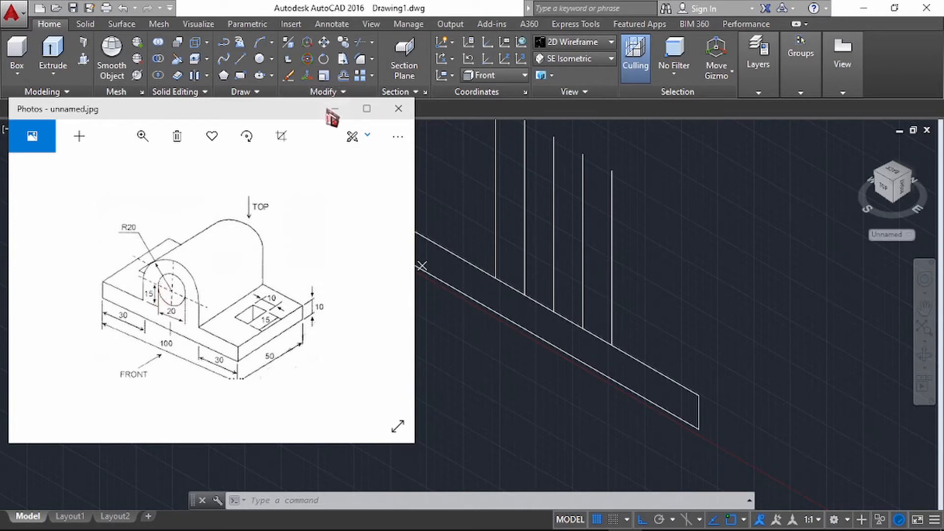
click(328, 111)
click(240, 60)
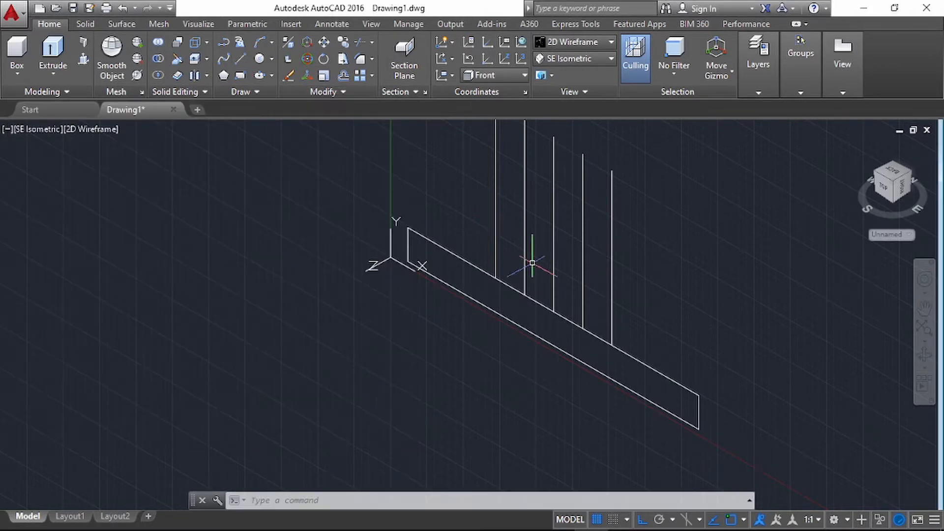
click(554, 312)
text(15)
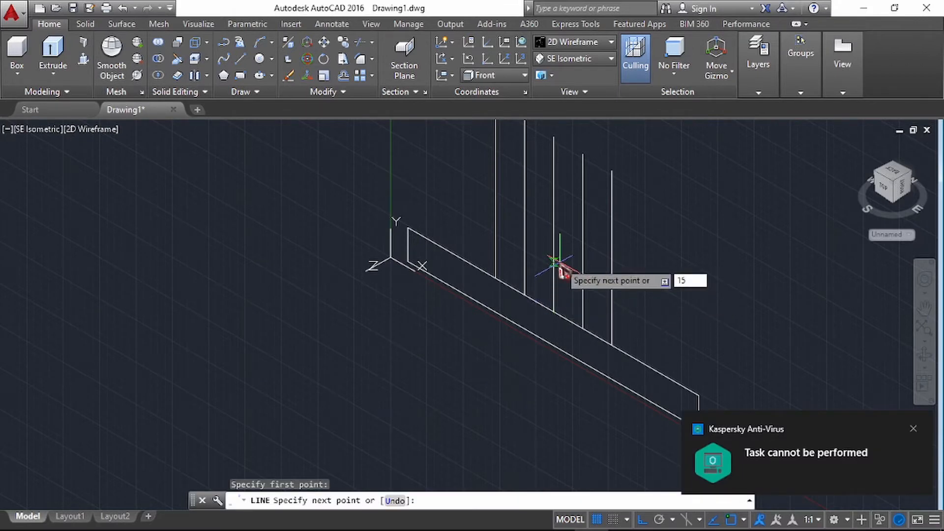
key(Return)
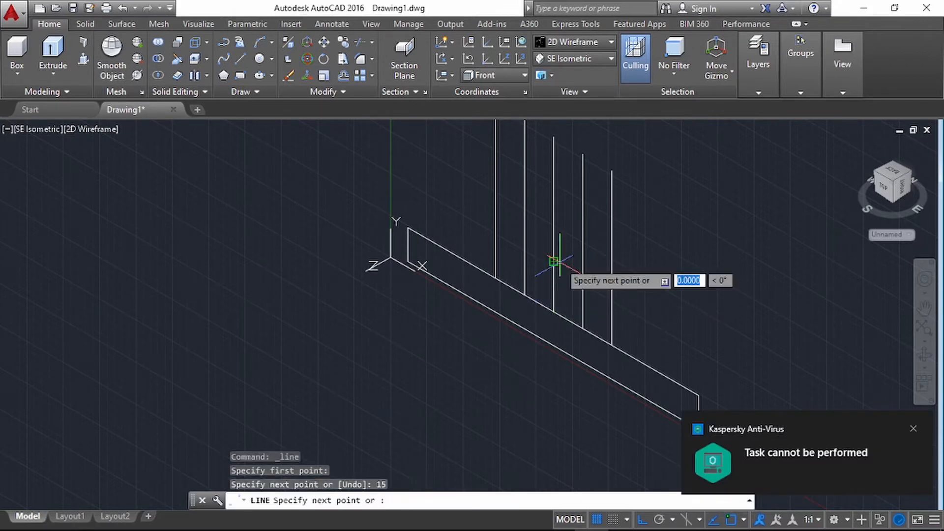
click(671, 320)
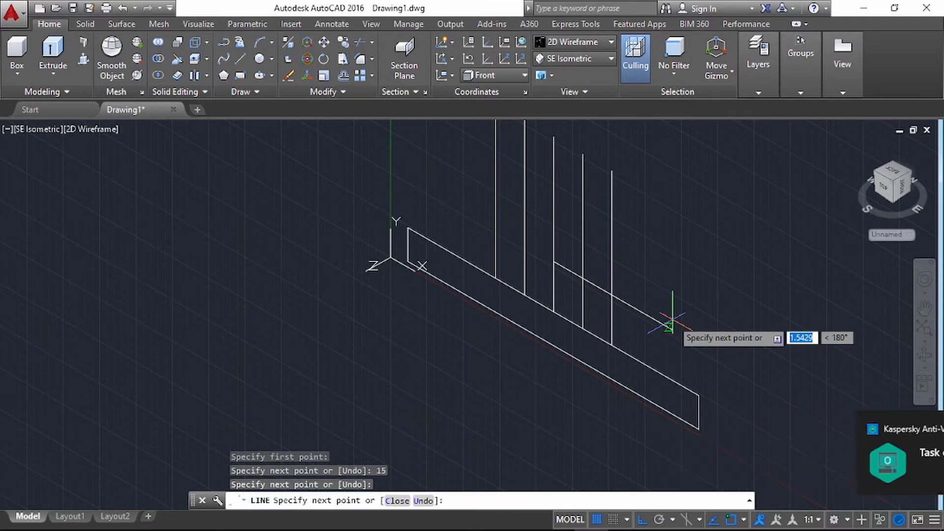
key(Escape)
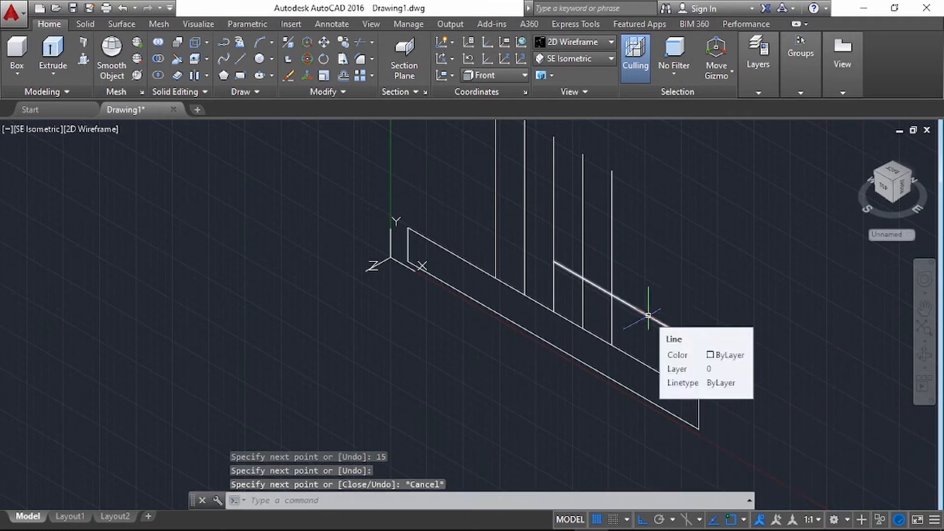
Step: Move the horizontal line by its midpoint onto the upper end of the 15-unit centre line
click(648, 315)
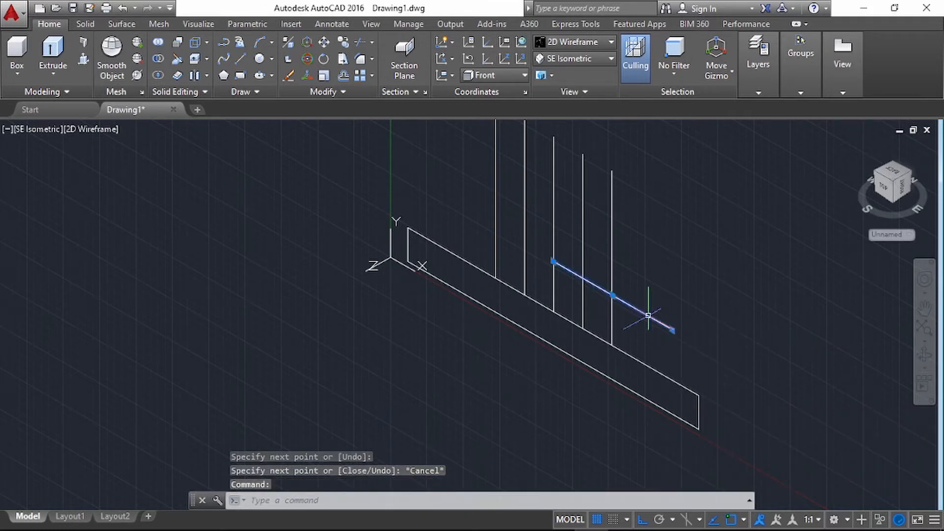
click(612, 295)
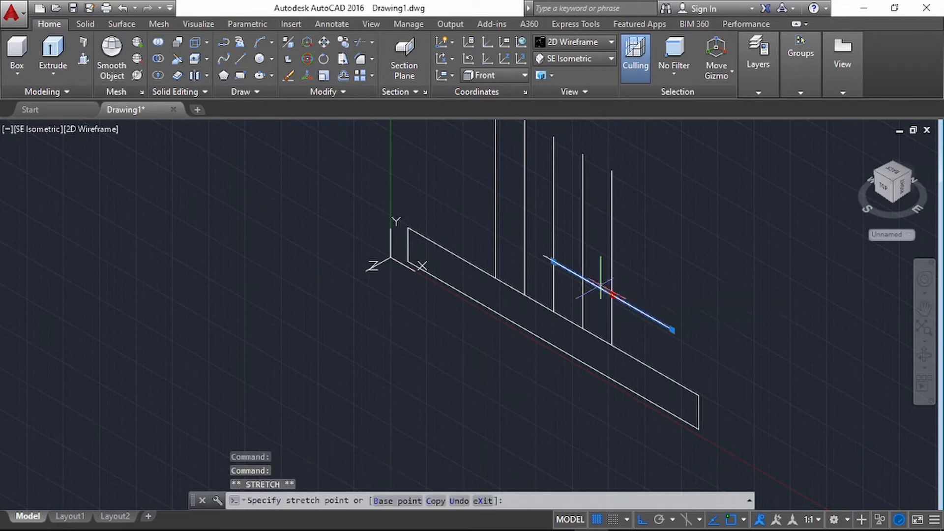
click(552, 261)
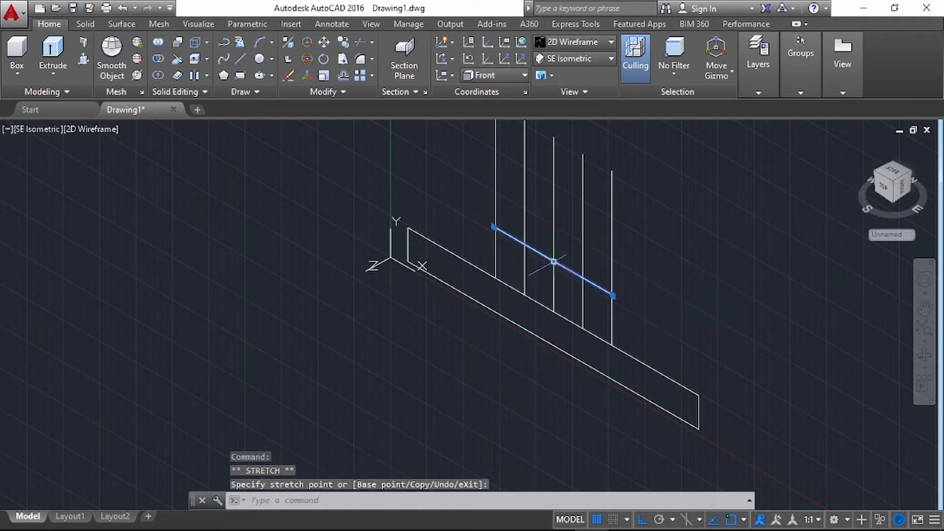
click(612, 295)
key(Escape)
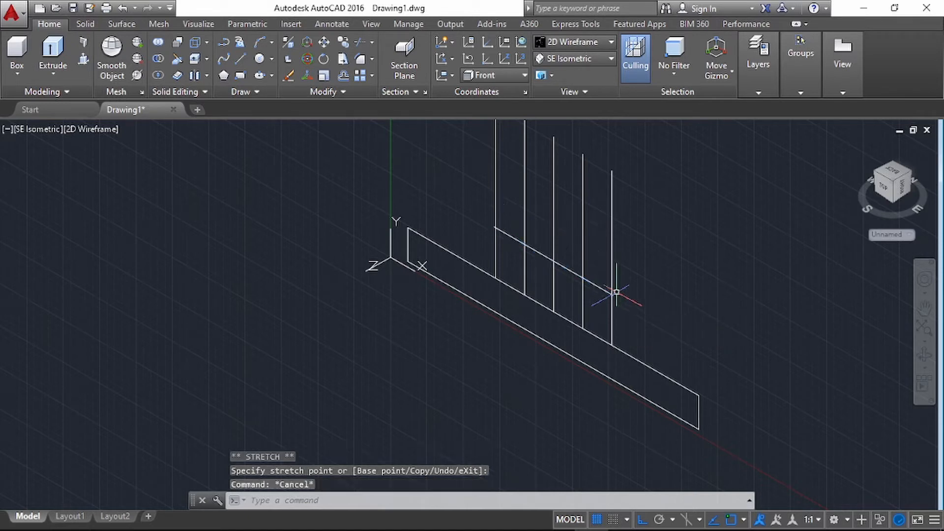
Step: Draw a circle of radius 10 centred where the horizontal line crosses the vertical centre line
click(271, 60)
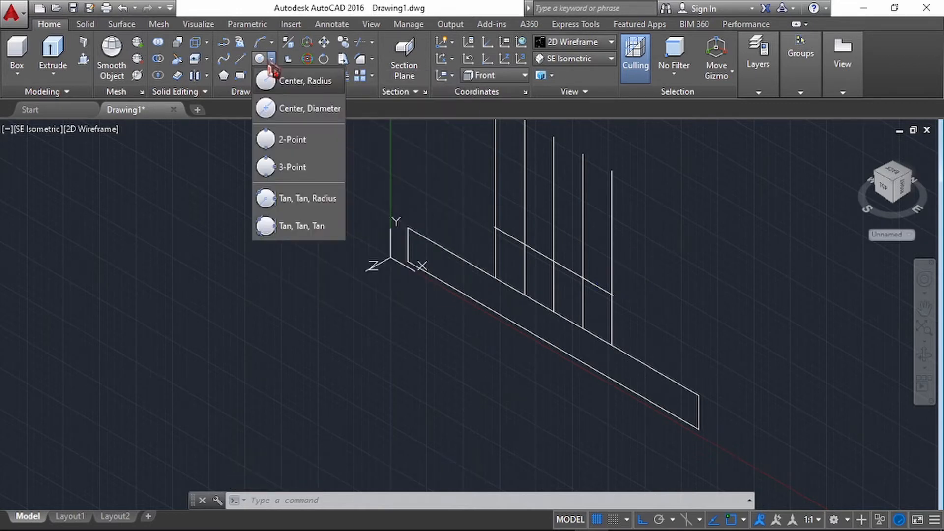
click(296, 84)
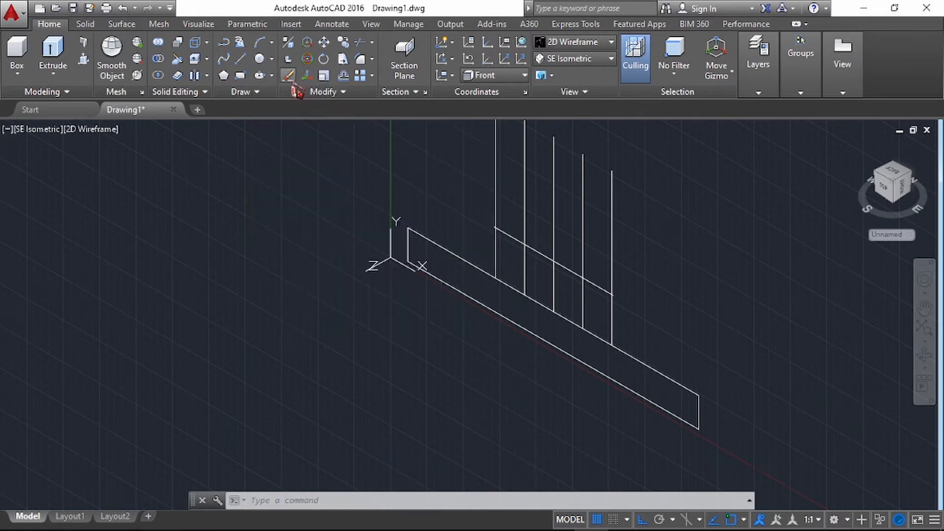
click(553, 262)
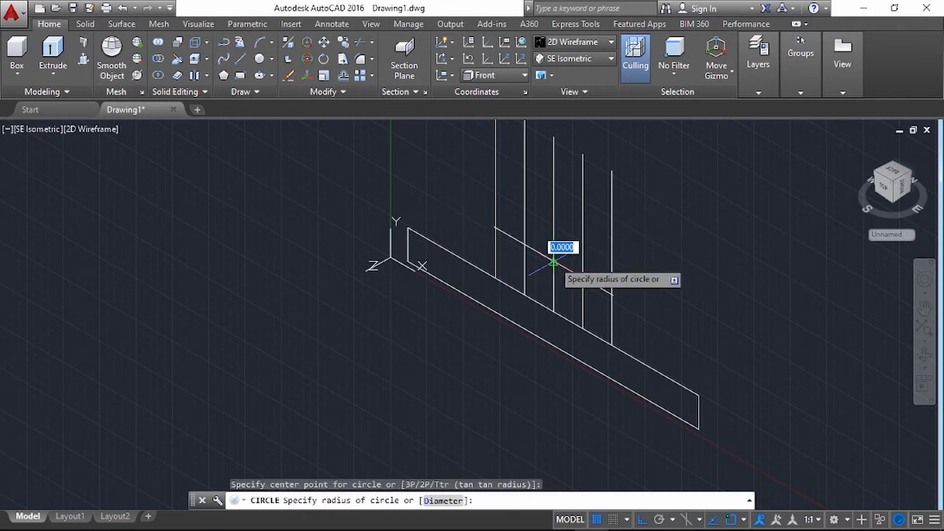
click(584, 277)
Step: Check the arch radius in the reference image and draw a concentric circle of radius 20 reaching the outermost vertical lines
mouse_move(591, 526)
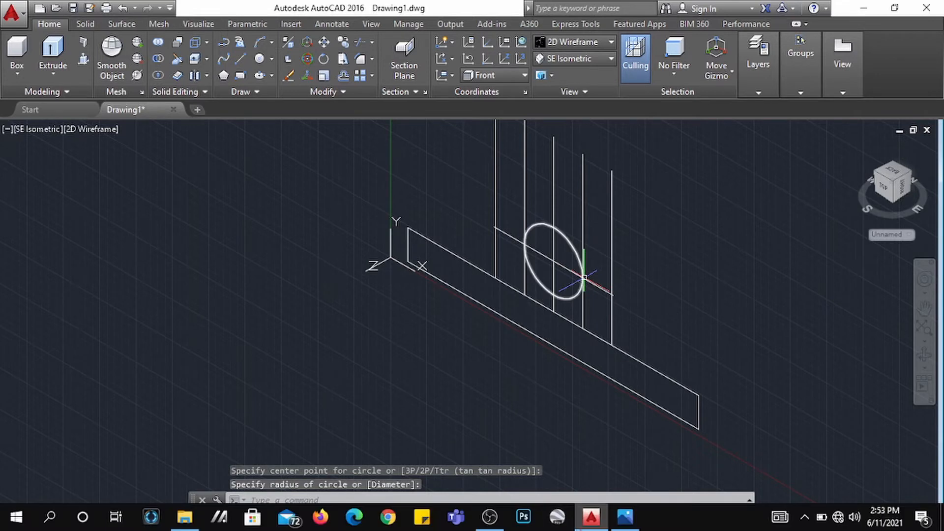
click(626, 519)
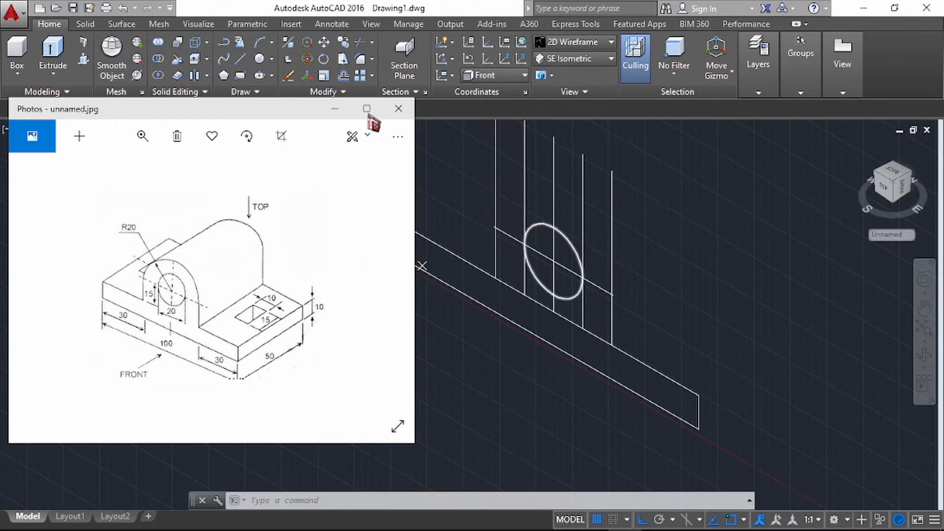
click(335, 109)
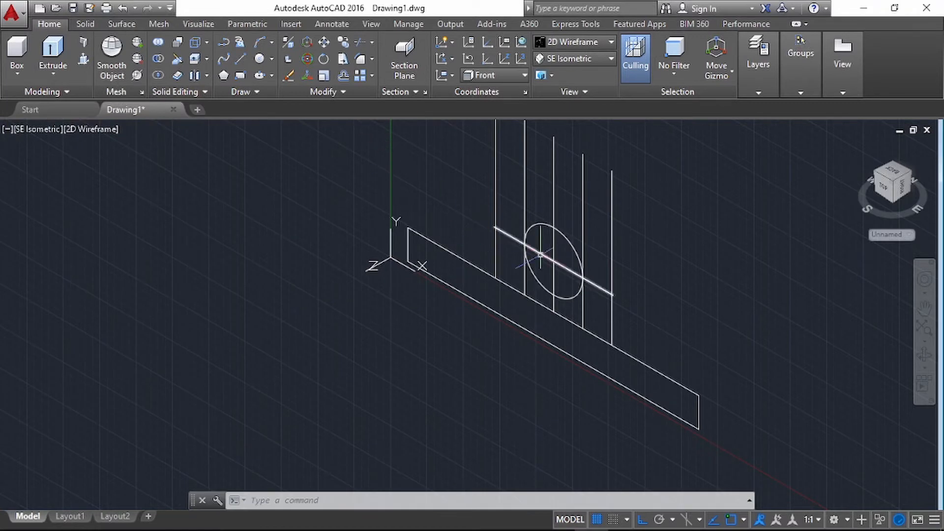
click(259, 58)
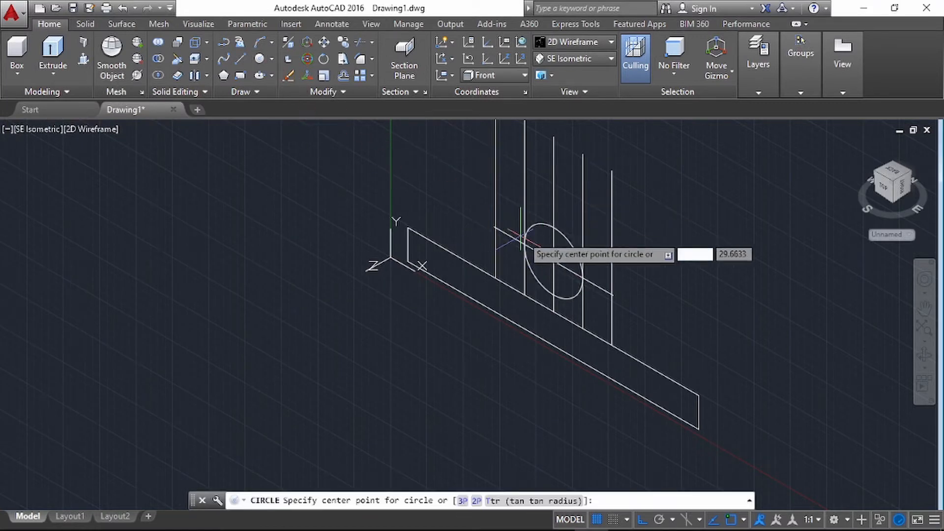
click(552, 261)
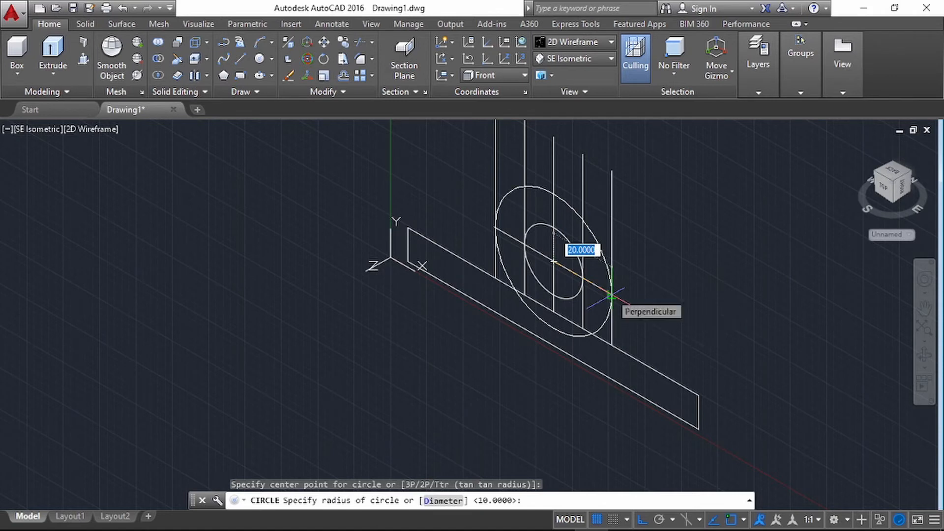
click(611, 295)
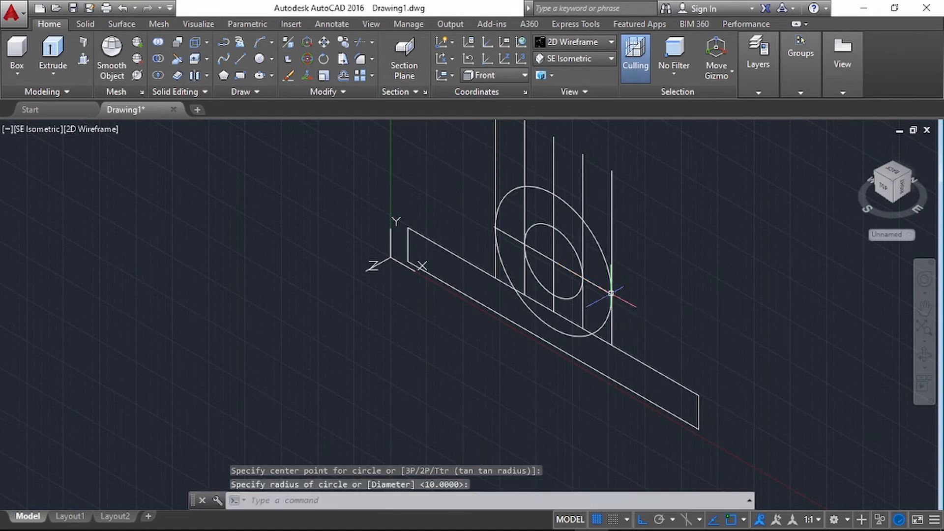
text(tr)
key(Return)
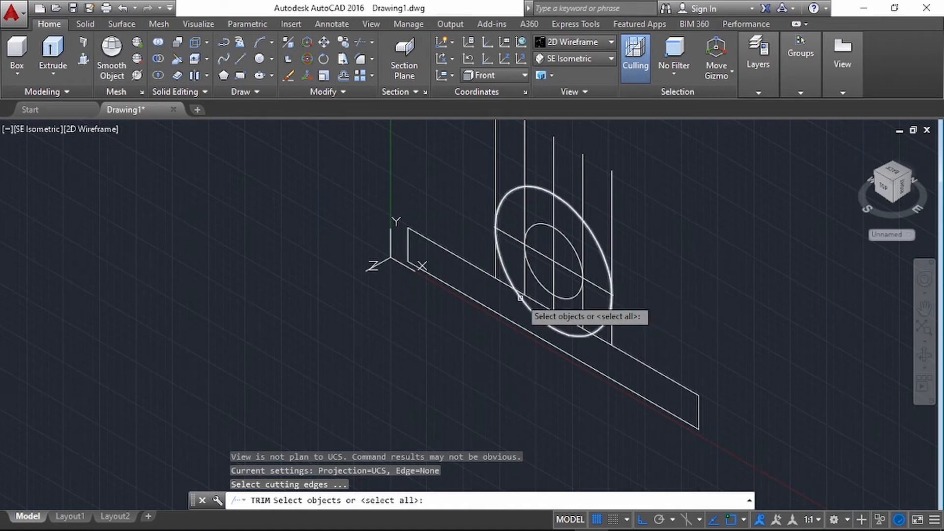
key(Escape)
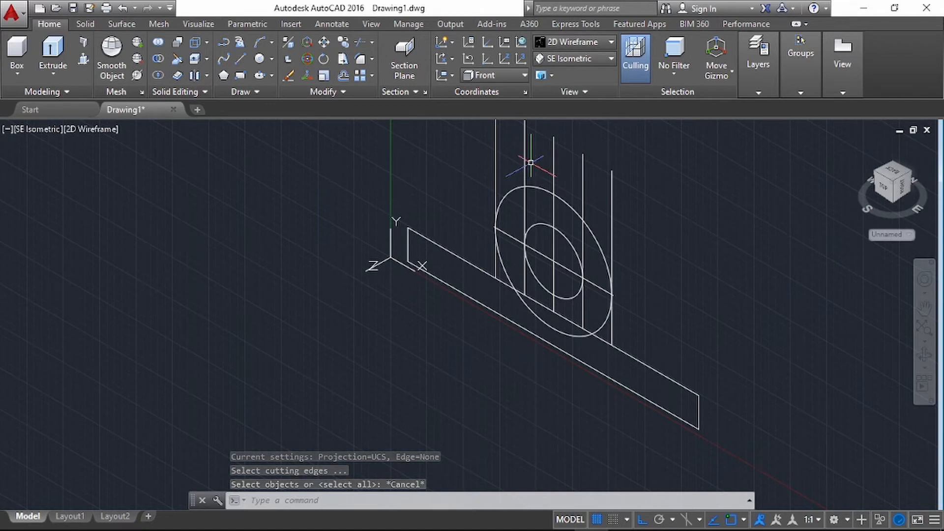
Step: Erase the three inner full-height vertical lines and the horizontal line through the circle centre
click(525, 149)
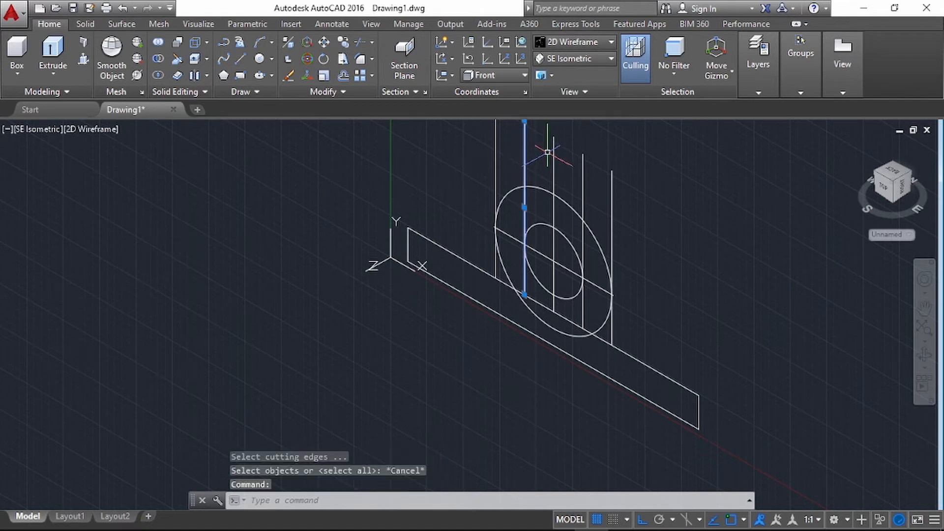
click(555, 157)
click(548, 166)
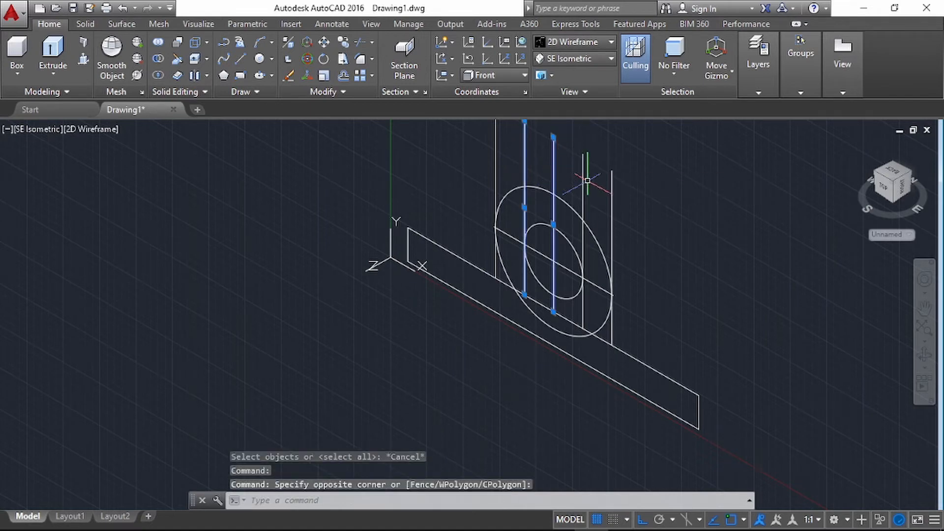
click(582, 169)
click(568, 270)
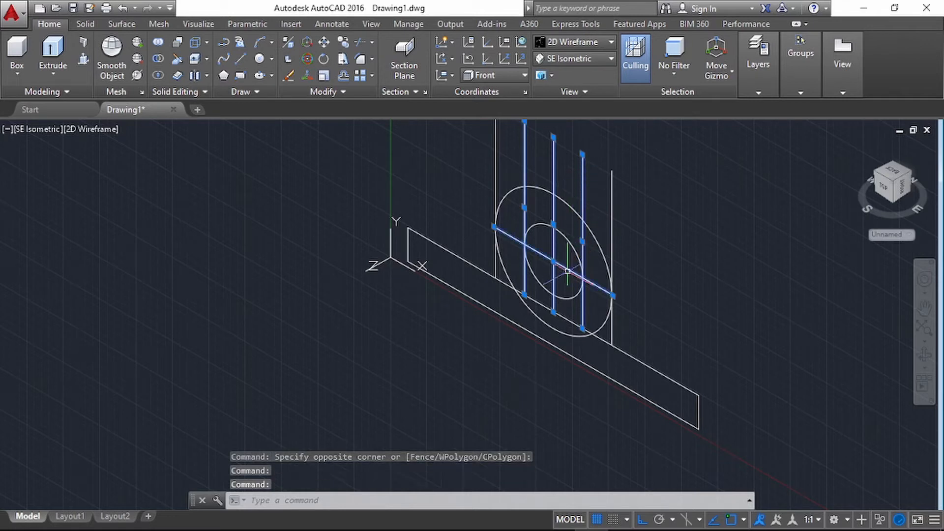
key(Delete)
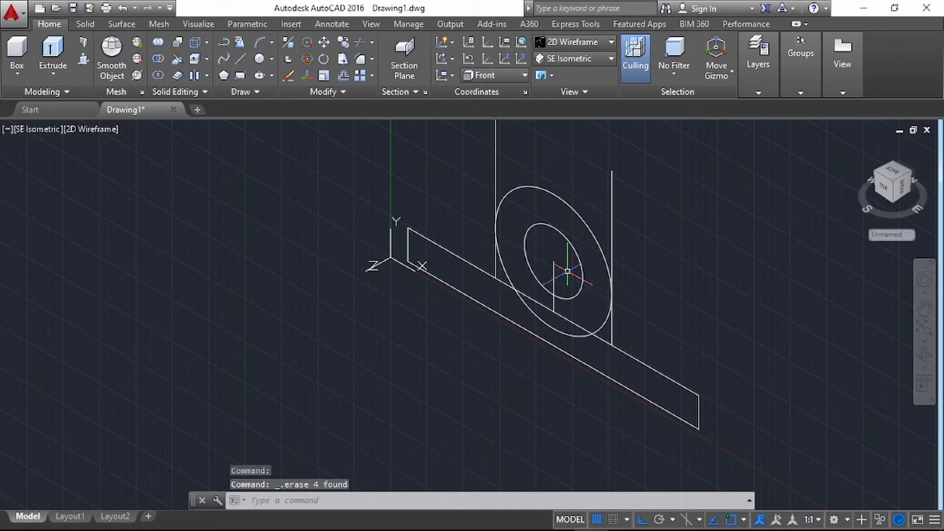
Step: Trim the two outer vertical lines above the radius 20 circle and erase the short vertical centre line
text(TRIM)
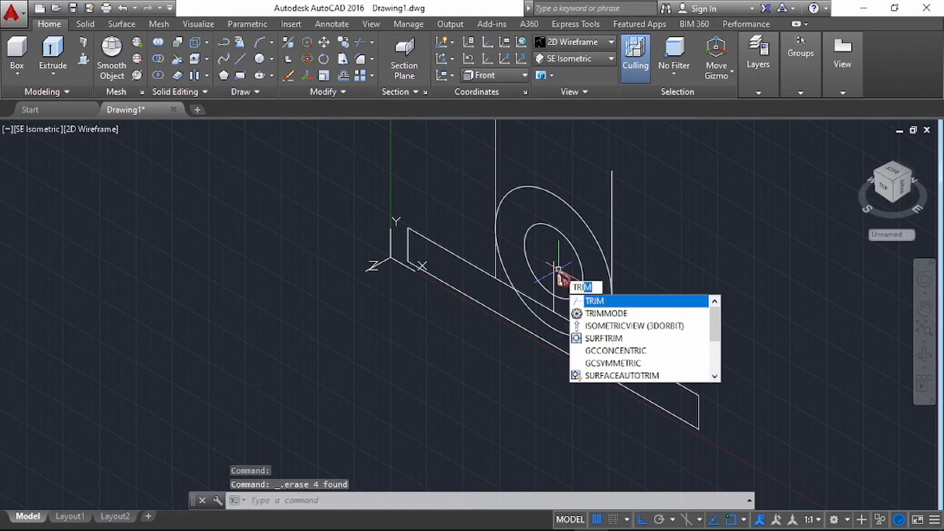
key(Return)
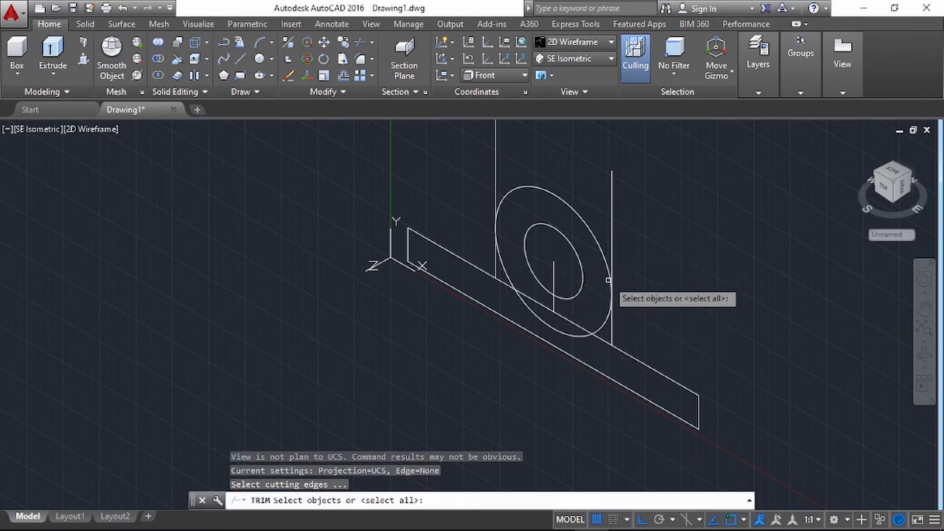
click(602, 256)
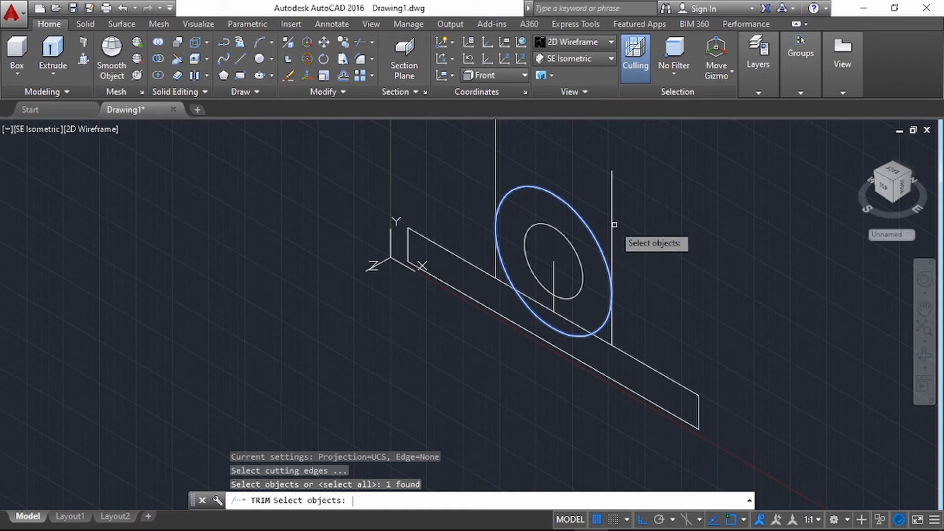
key(Return)
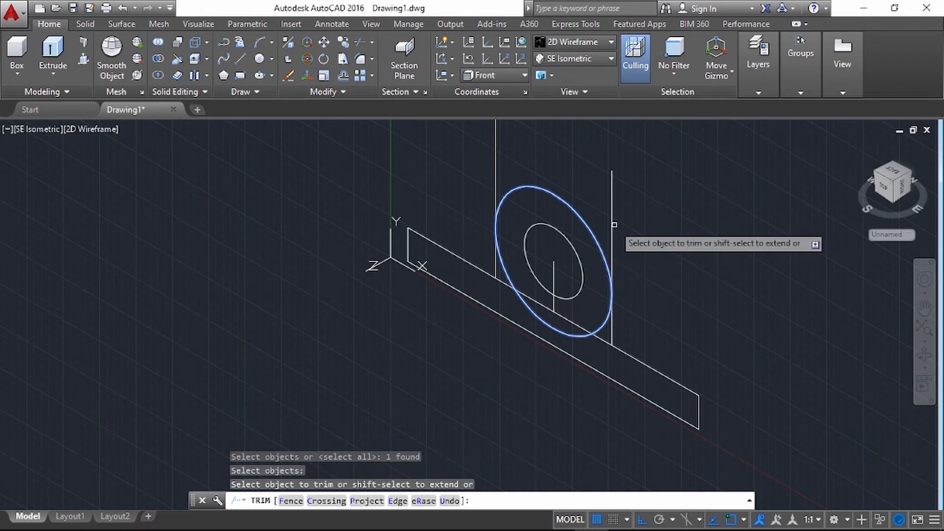
click(612, 199)
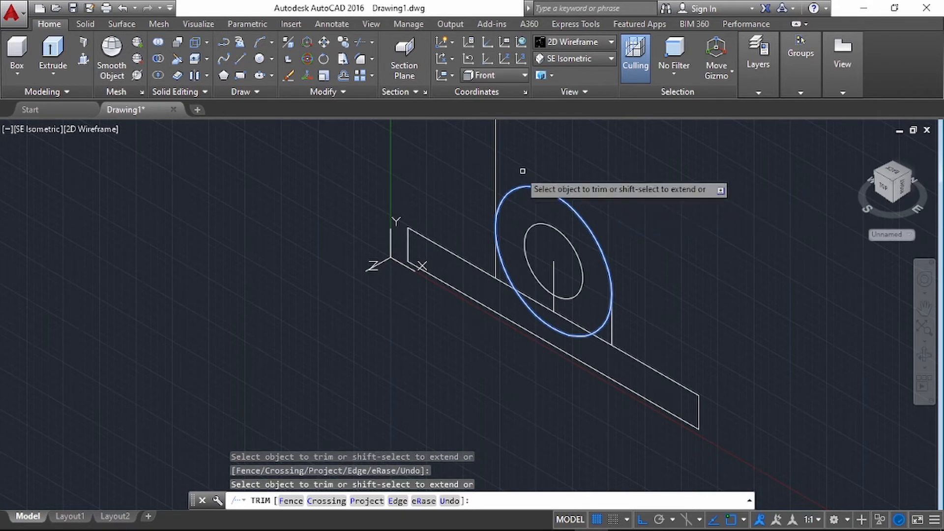
click(496, 160)
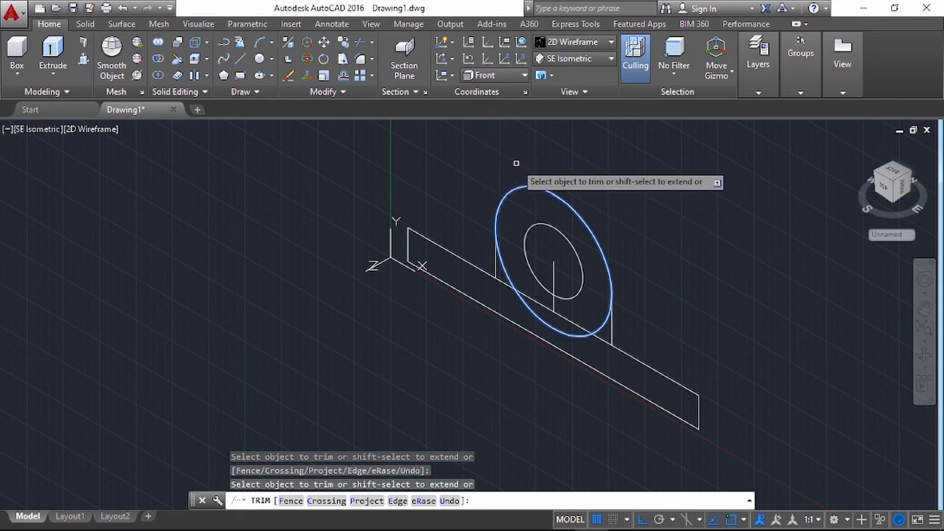
key(Escape)
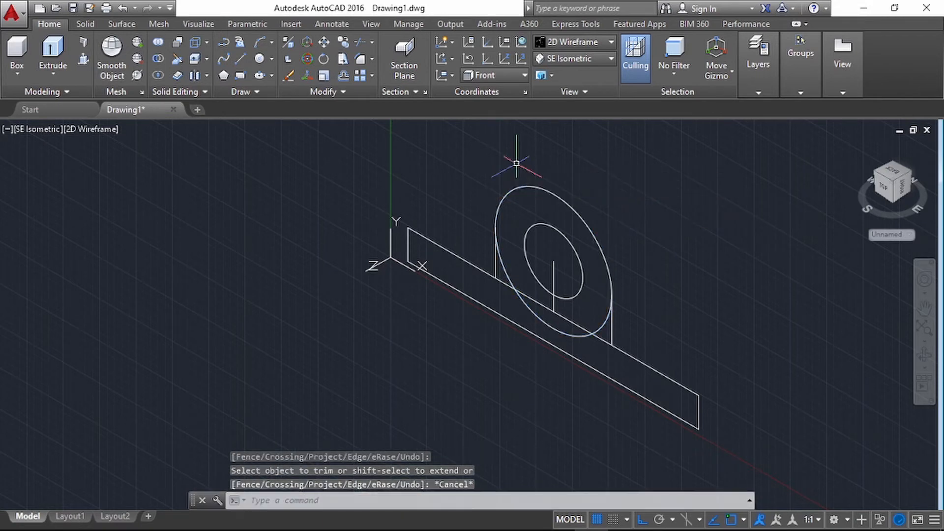
click(553, 265)
key(Delete)
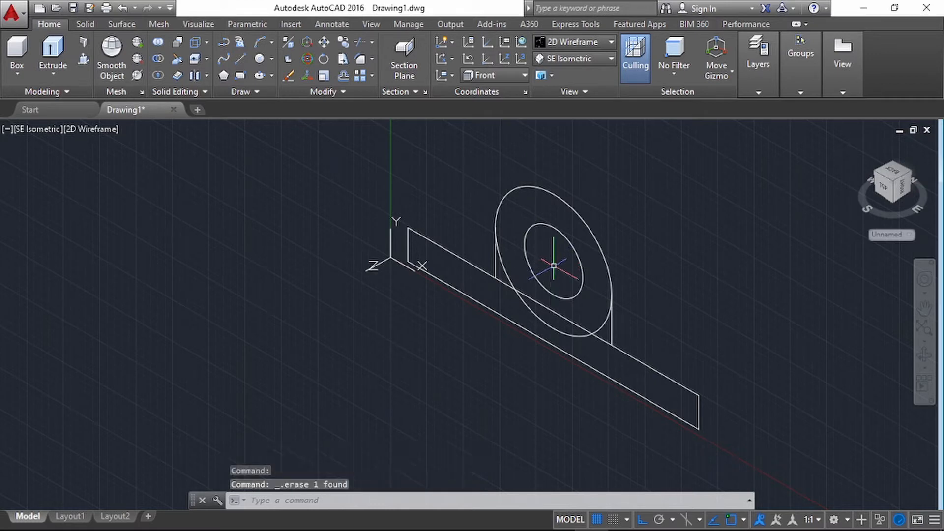
Step: Trim the lower part of the outer circle and the base's upper edge between the two vertical lines
text(tri)
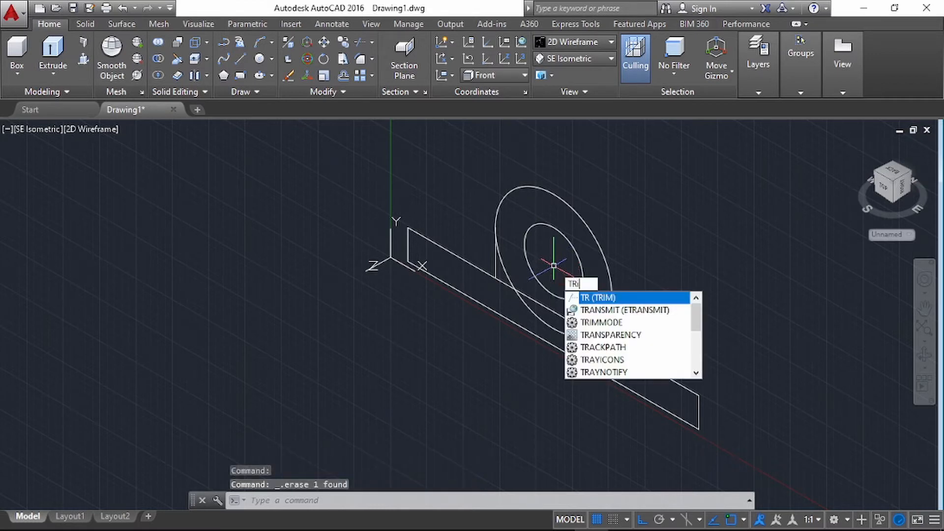
key(Return)
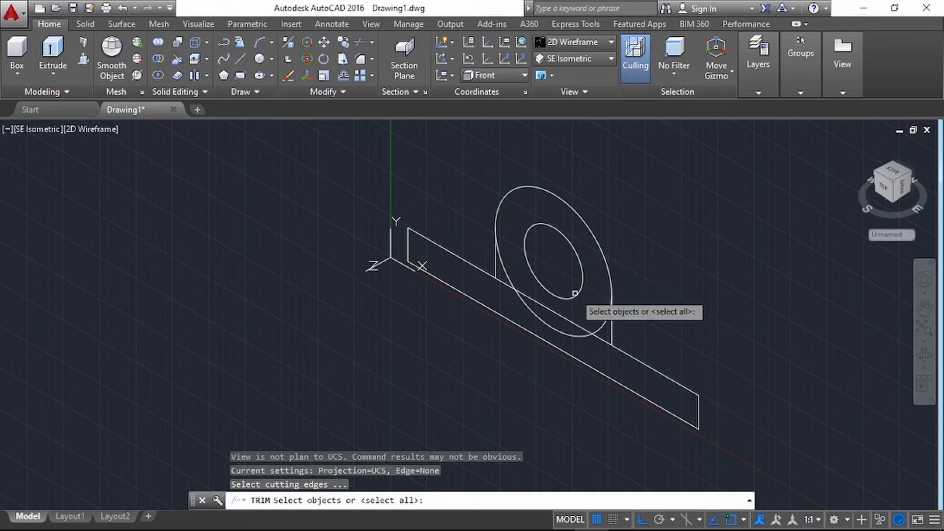
click(612, 334)
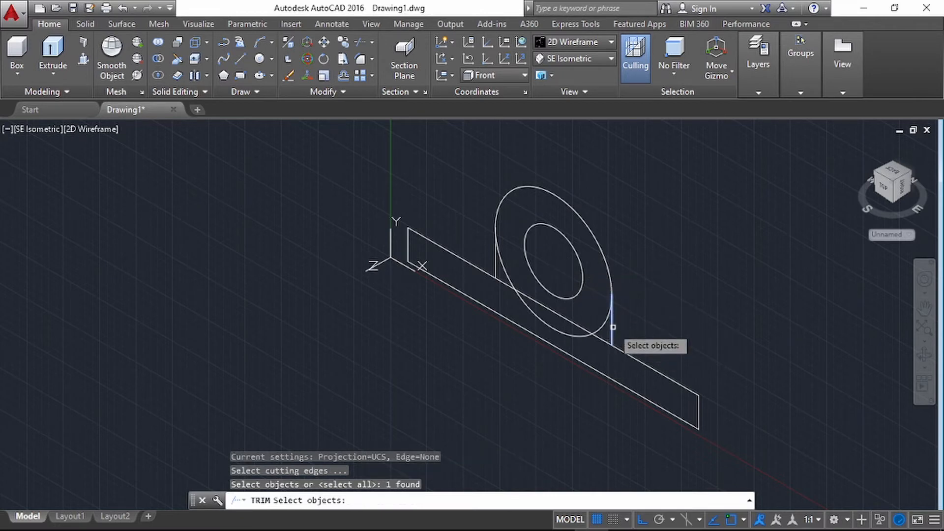
click(496, 266)
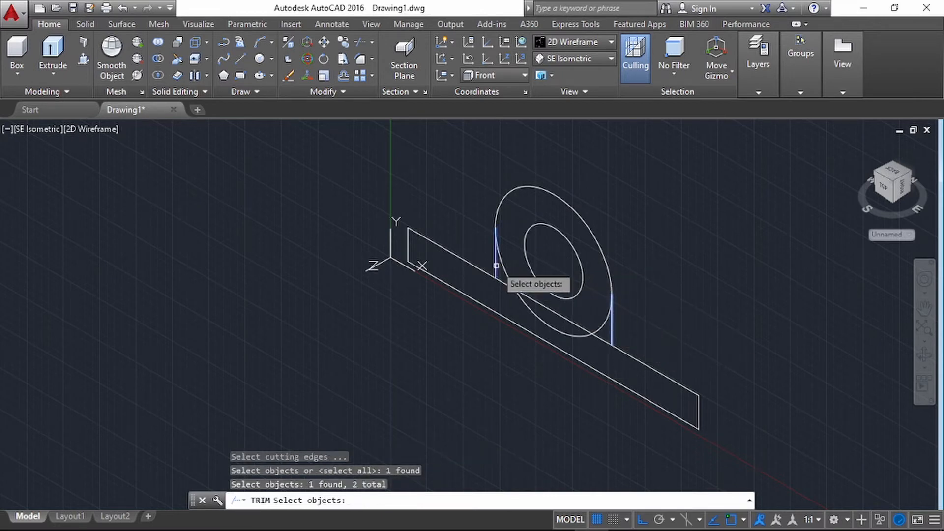
key(Return)
click(509, 275)
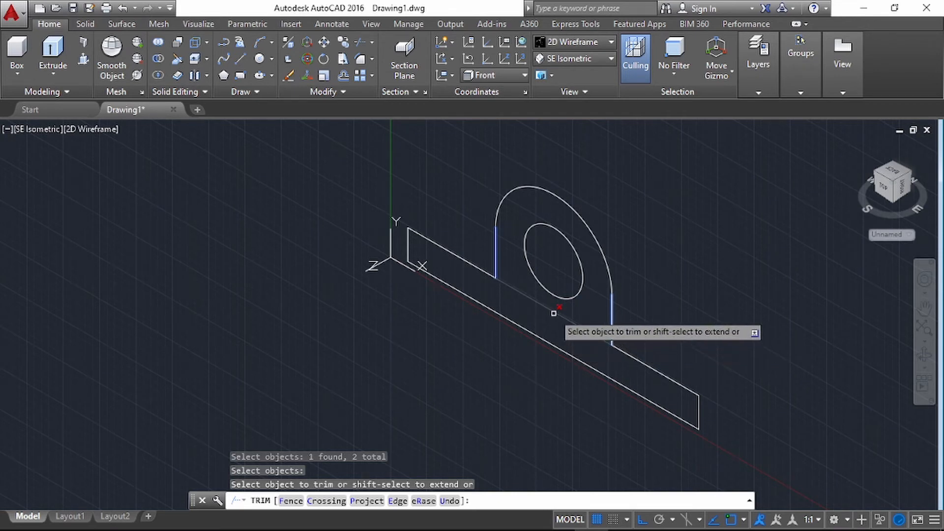
click(553, 313)
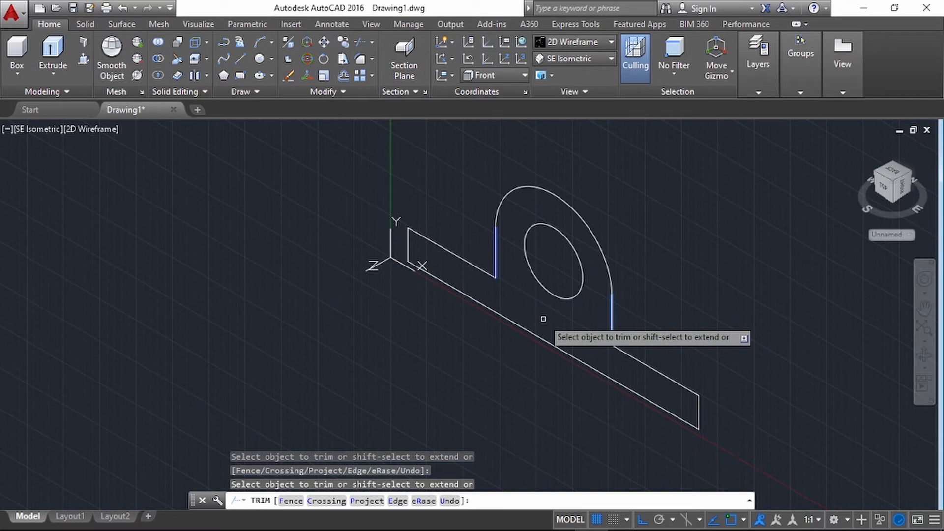
key(Escape)
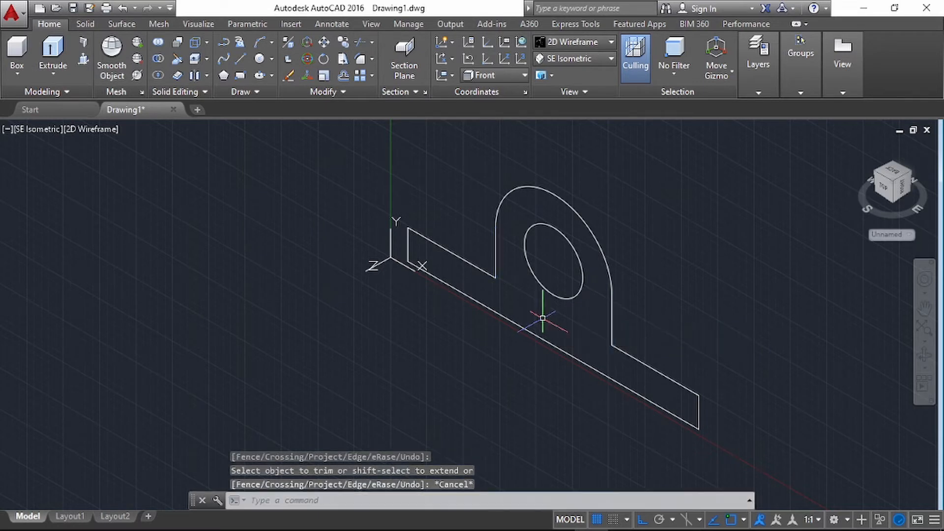
Step: Join the lines and arc of the bracket's front outline into one closed profile
click(338, 148)
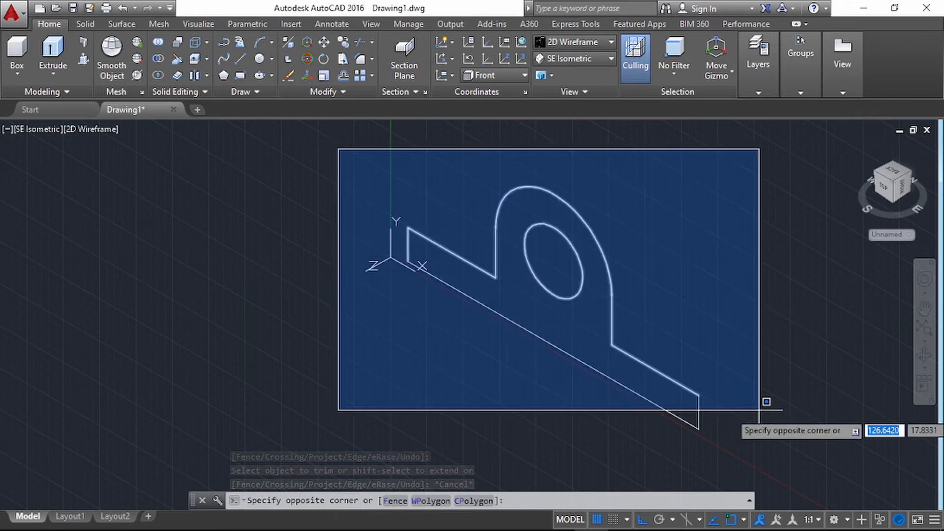
click(791, 448)
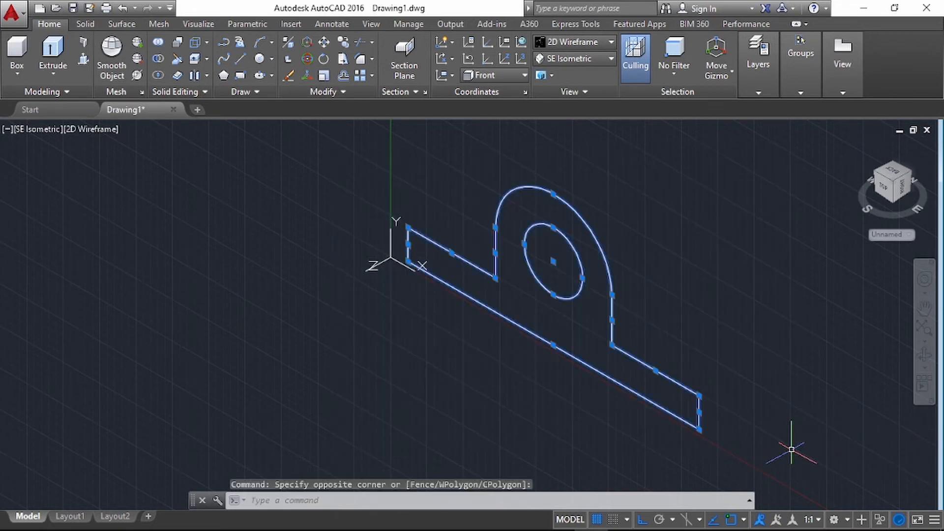
text(UNI)
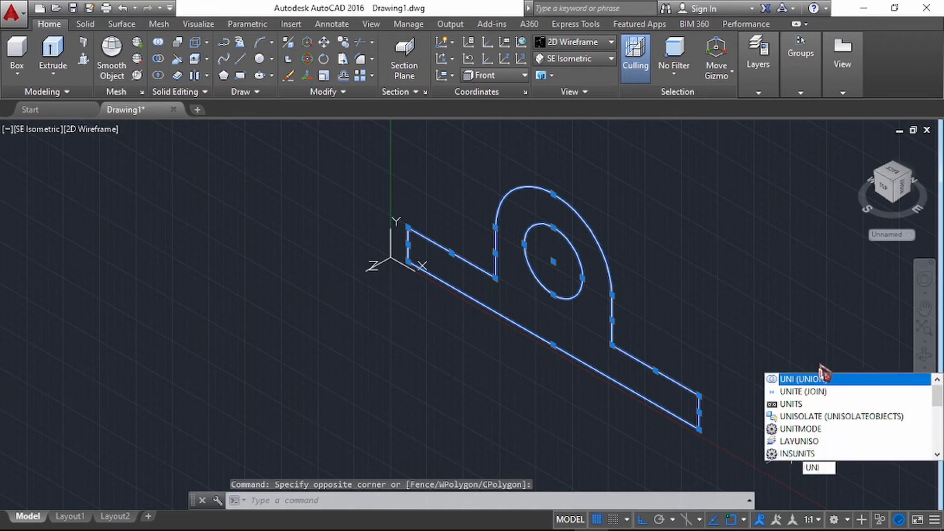
click(820, 392)
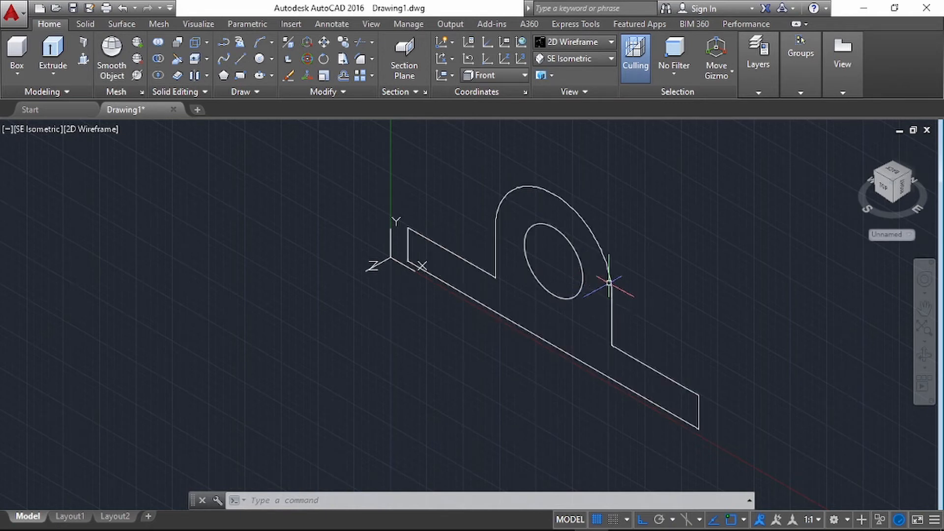
Step: Set the UCS to World and Presspull the outer bracket profile backward by the 50-unit depth given in the reference image
click(524, 77)
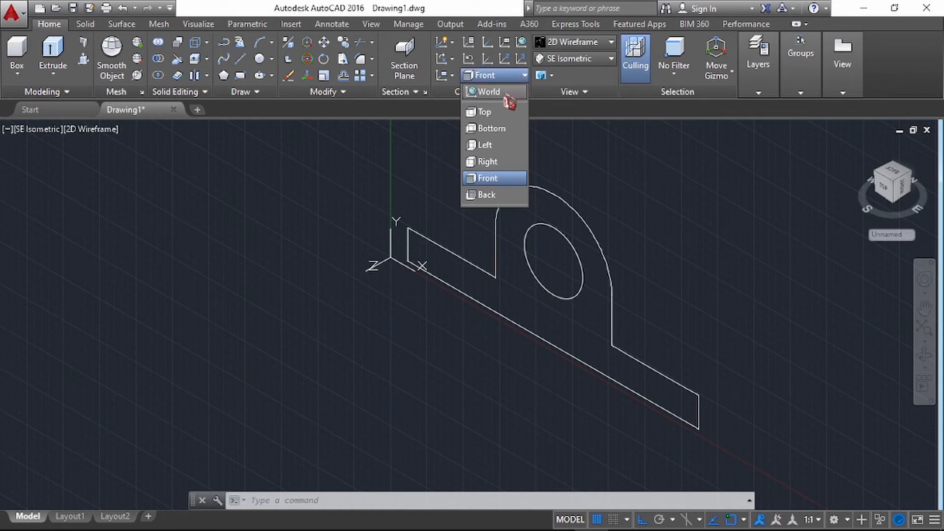
click(505, 94)
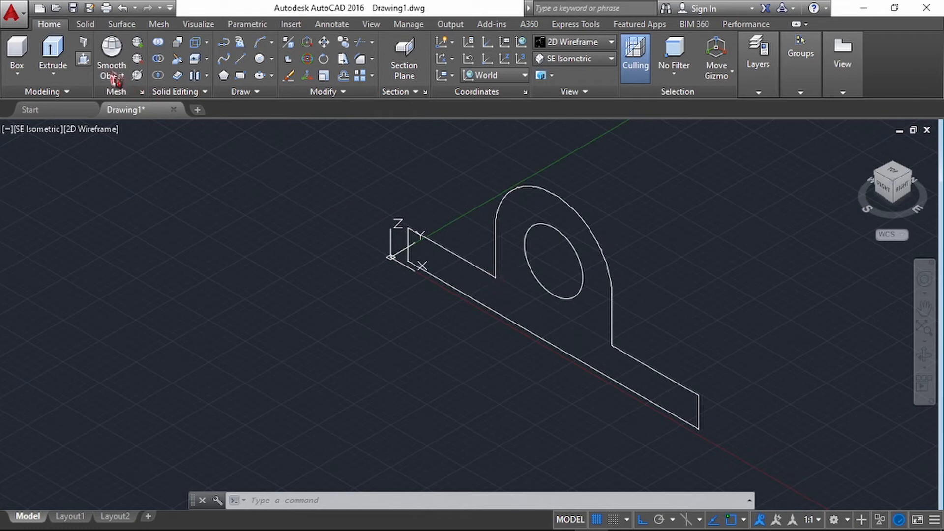
key(ctrl+shift+e)
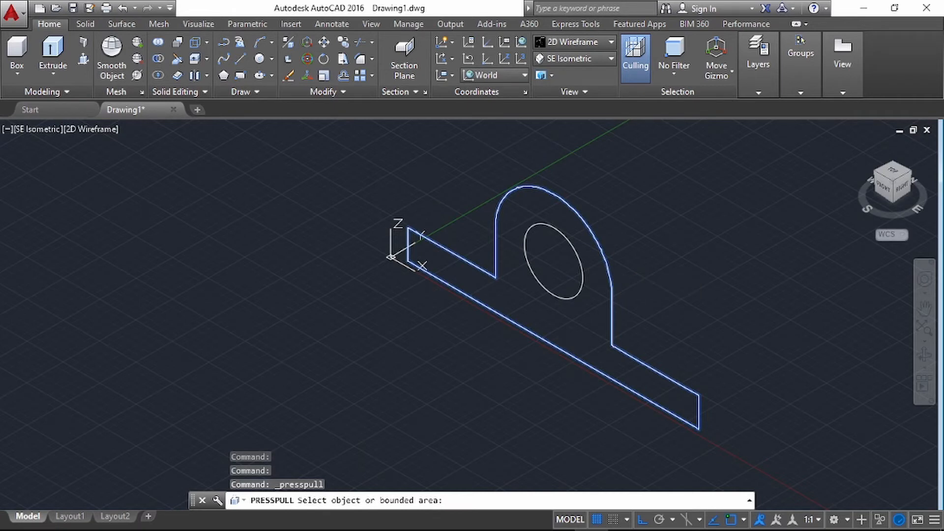
click(610, 265)
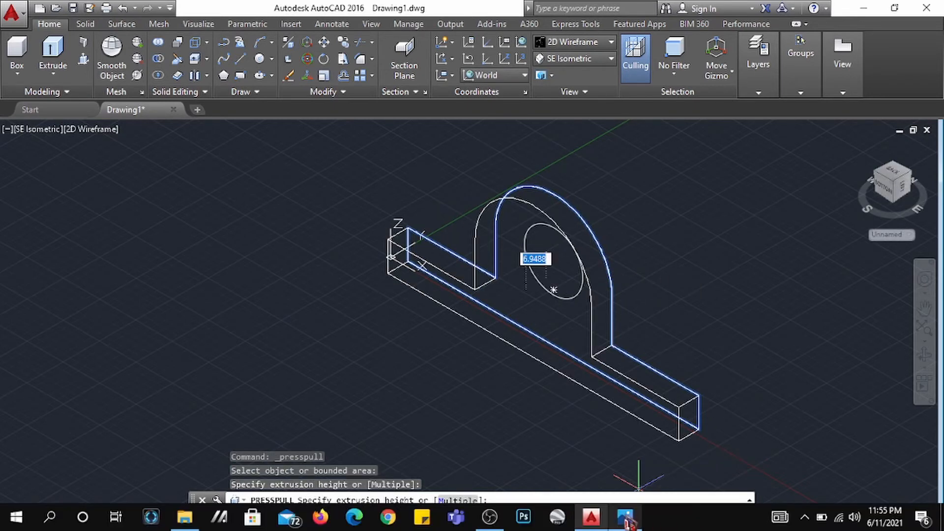
mouse_move(625, 522)
click(626, 474)
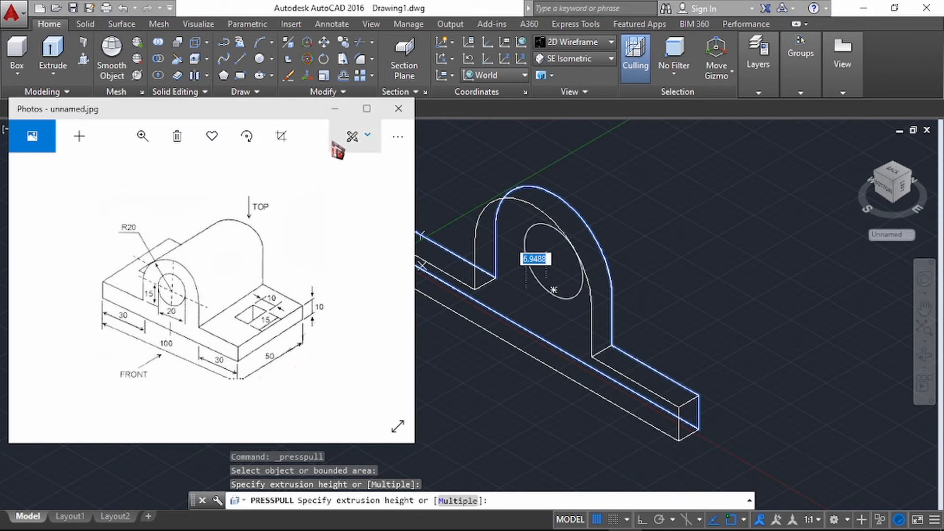
click(336, 108)
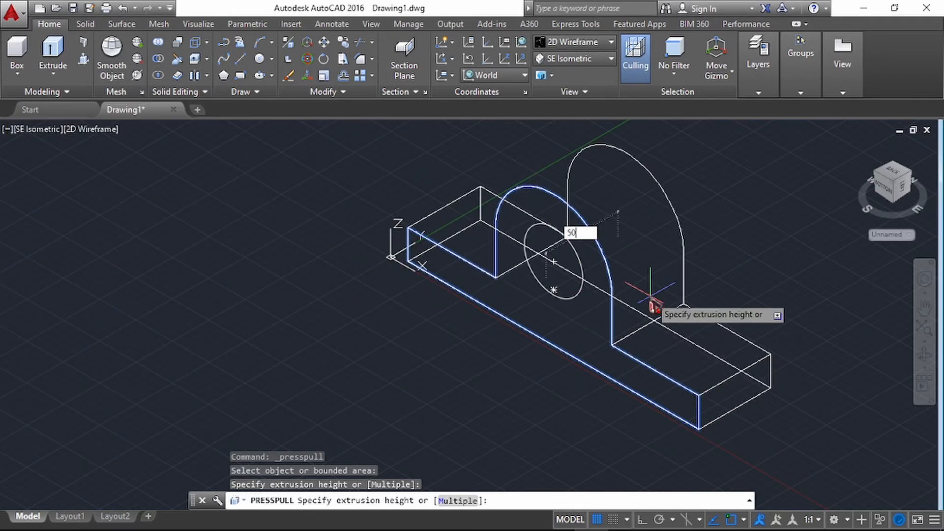
key(Return)
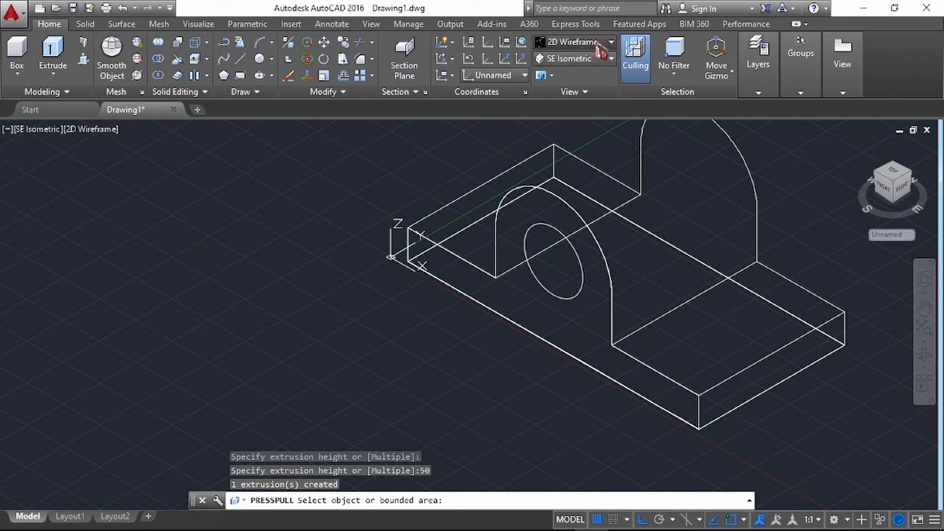
Step: Set the visual style to Shaded with edges and Presspull the inner circle 50 units through the body to cut the bore
click(610, 45)
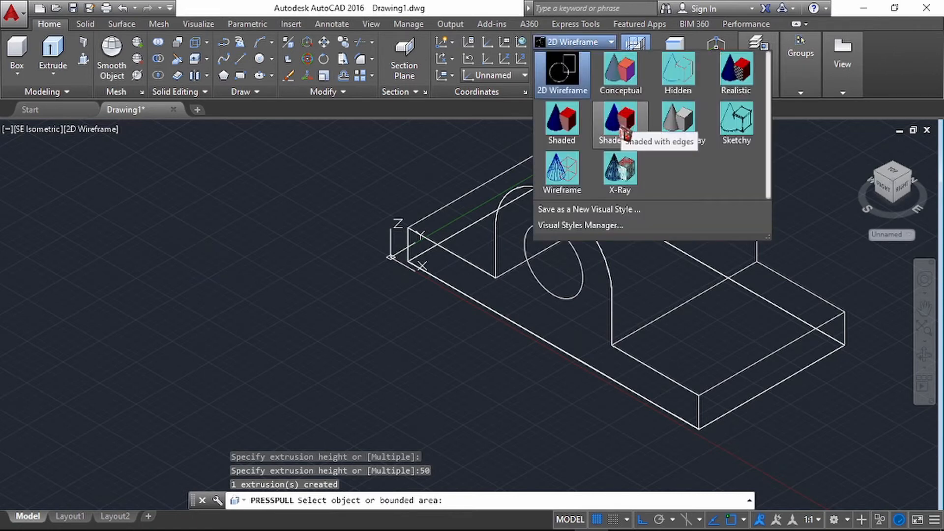
click(621, 128)
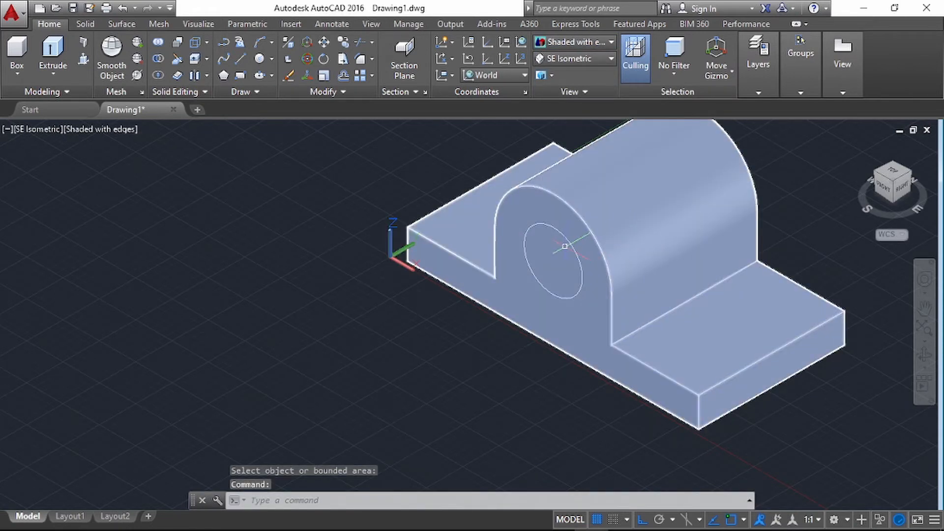
click(84, 60)
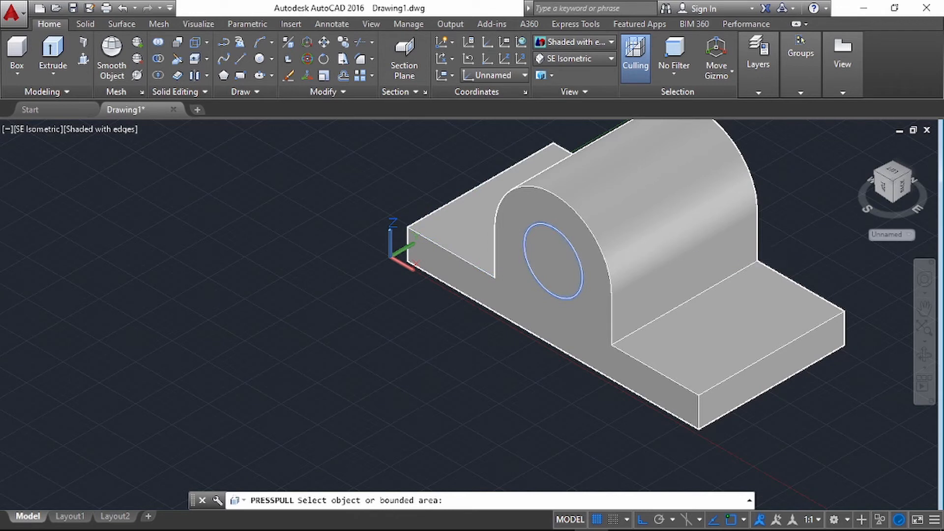
click(553, 260)
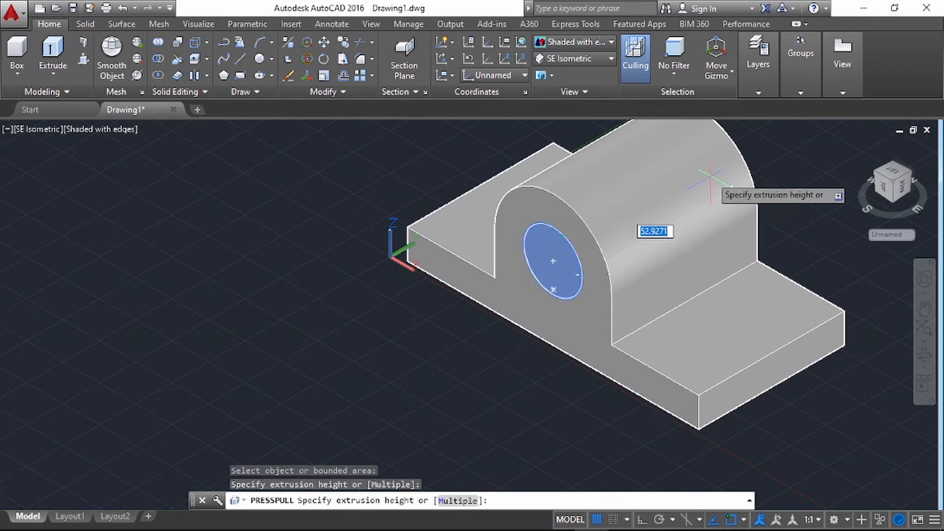
text(50)
key(Return)
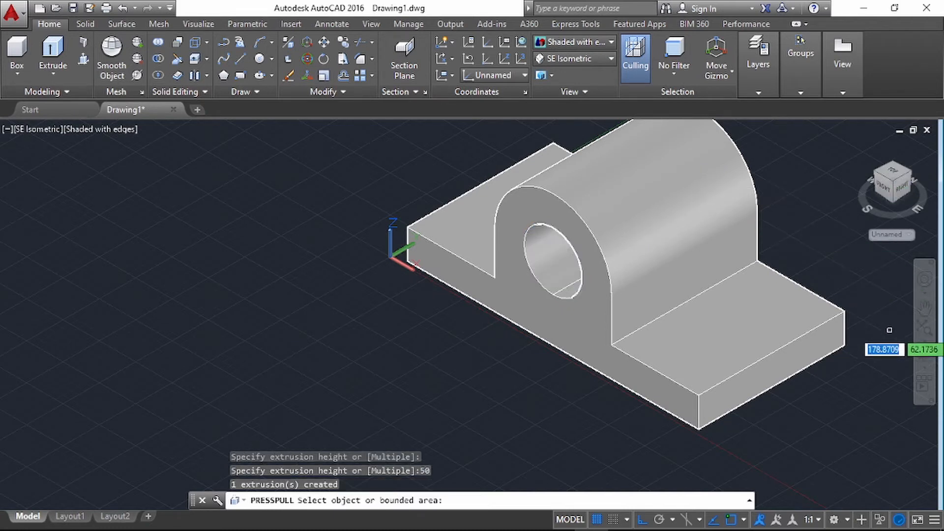
Step: Orbit the bracket to inspect it from the front and check the rectangular hole's dimensions in the reference image
click(924, 354)
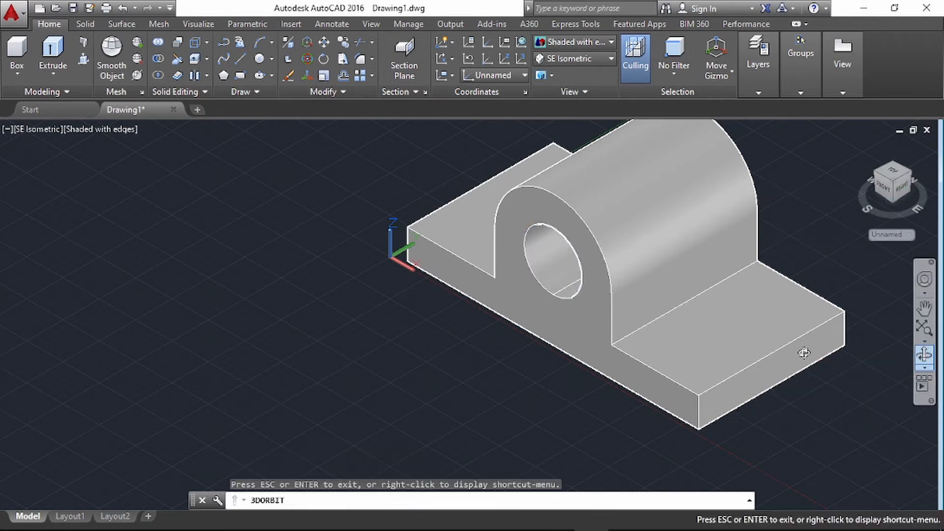
drag(695, 344, 748, 303)
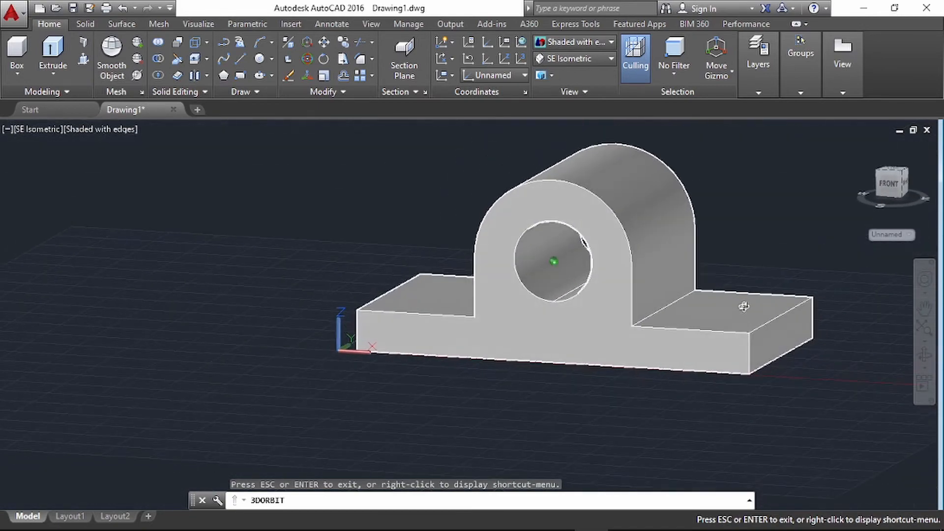
mouse_move(645, 529)
click(625, 521)
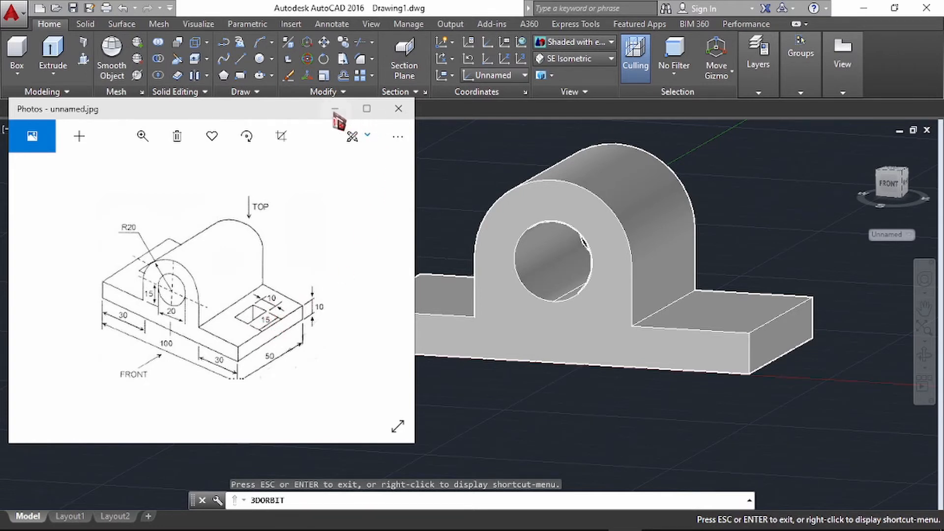
click(334, 109)
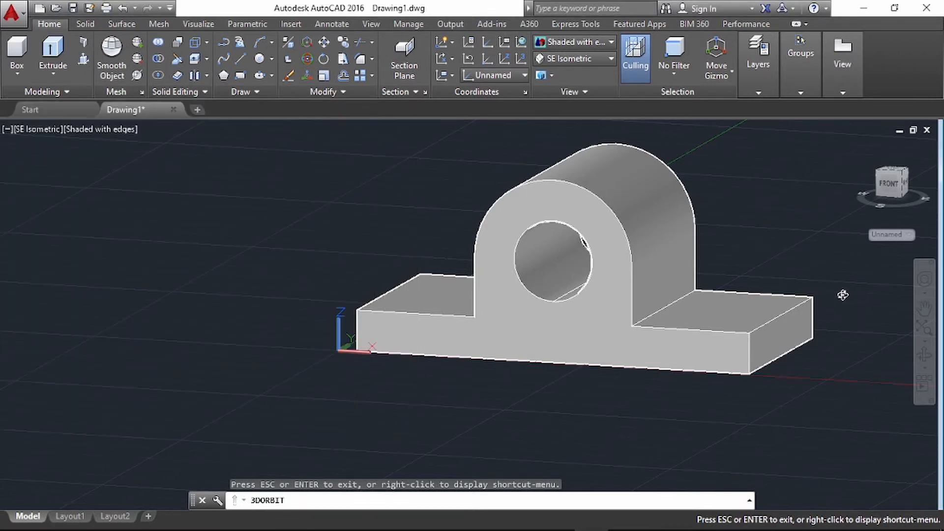
Step: Draw a 10 by 15 rectangle from four lines on the ground plane in front of the bracket, with the 15-unit sides along Y
drag(829, 334, 789, 359)
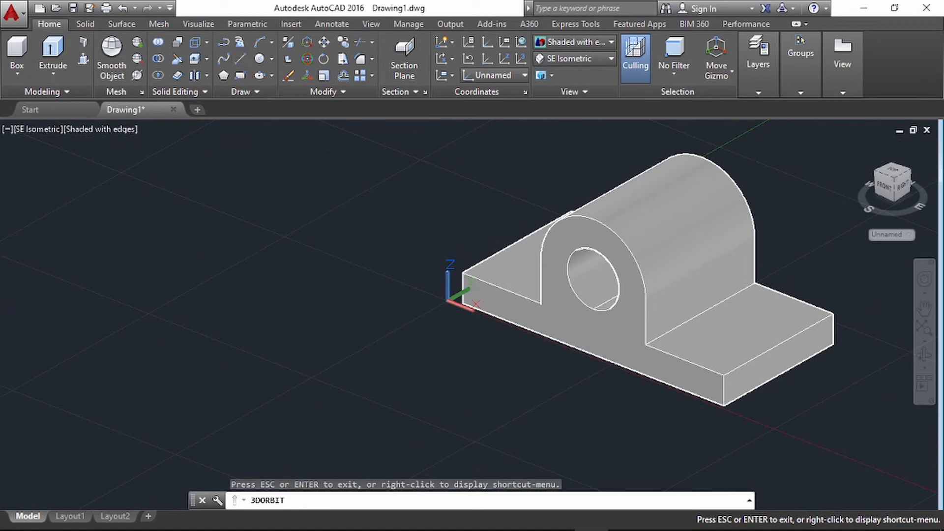
click(458, 446)
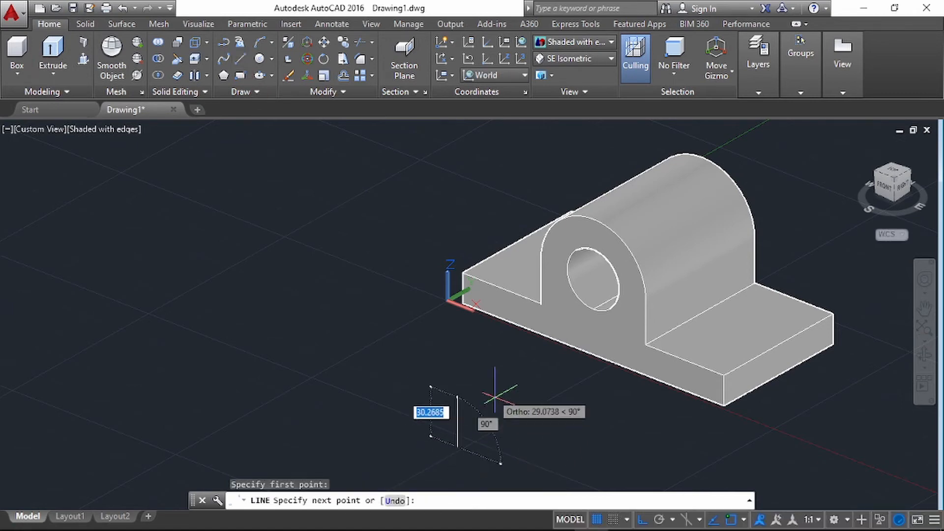
text(1)
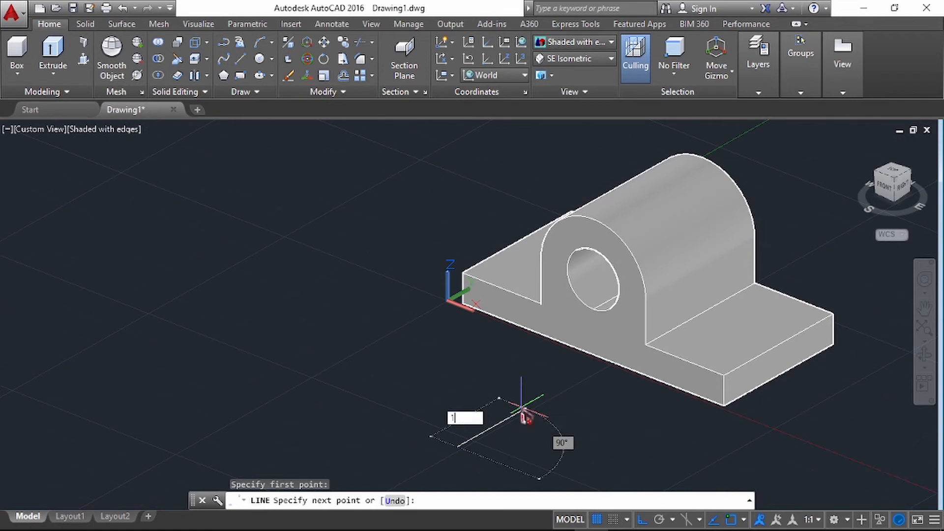
text(5)
key(Return)
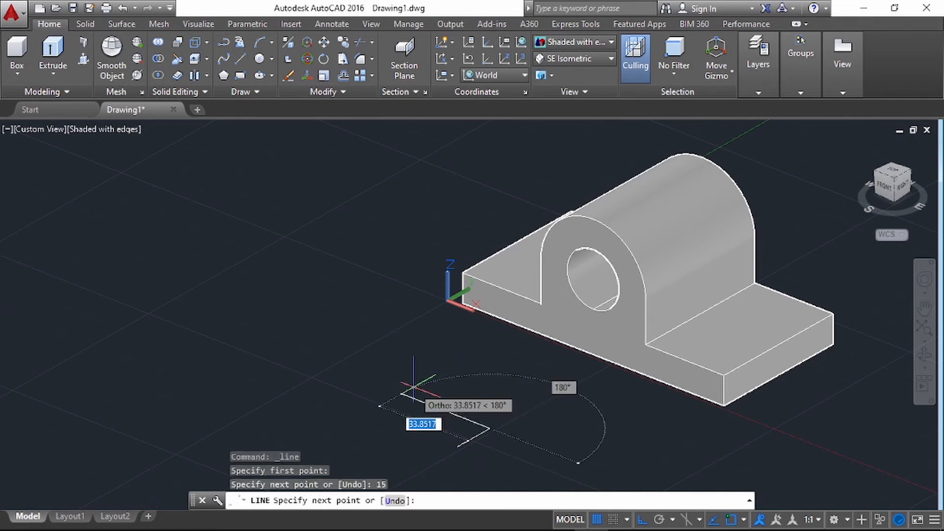
text(10)
key(Return)
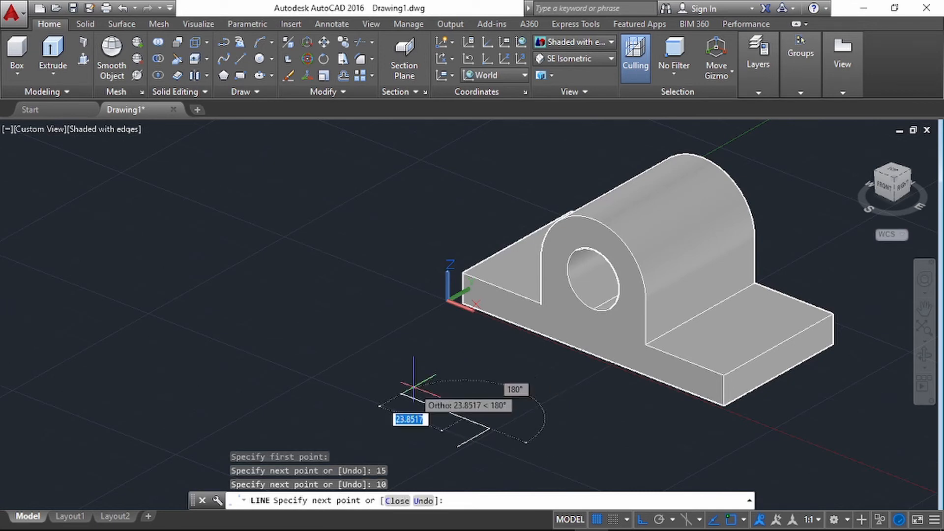
text(1)
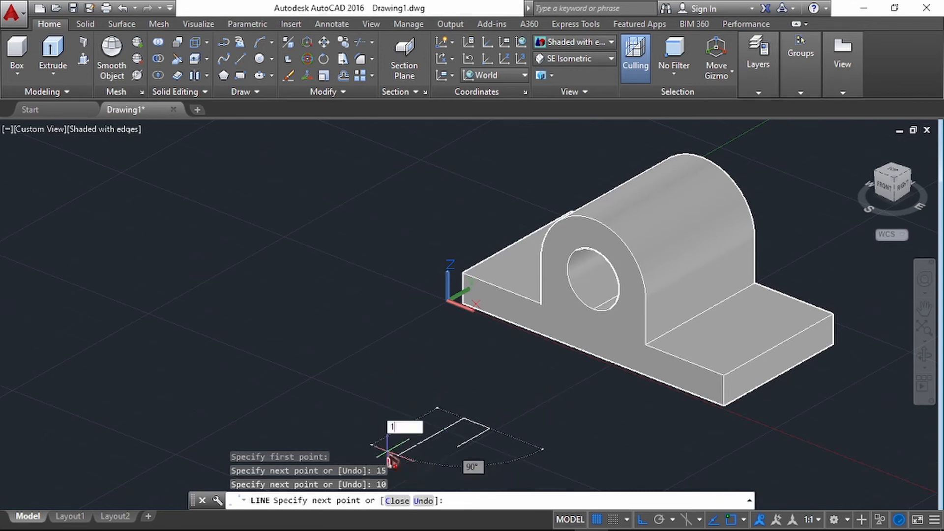
text(5)
key(Return)
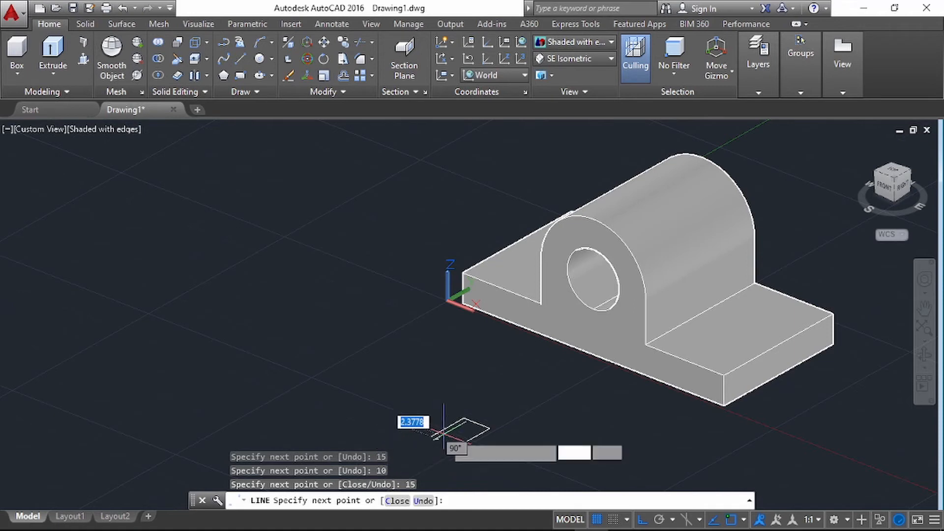
text(10)
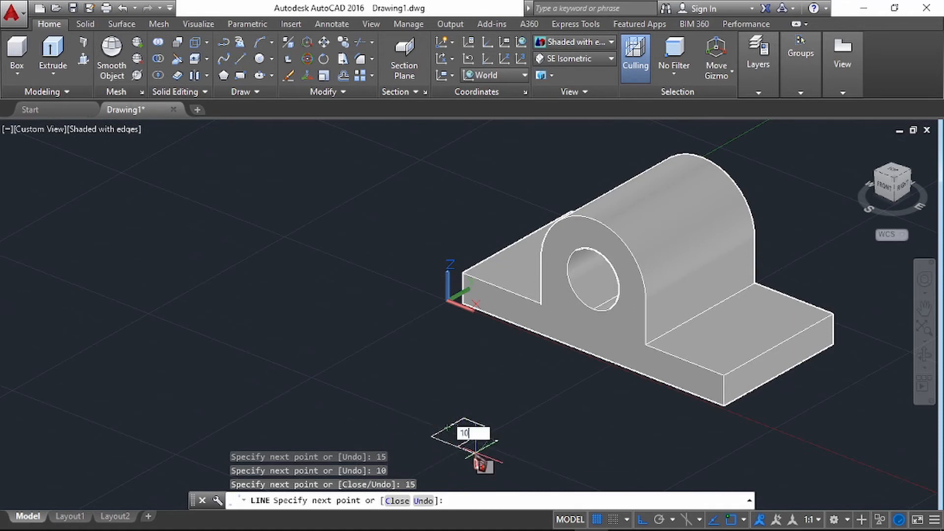
key(Return)
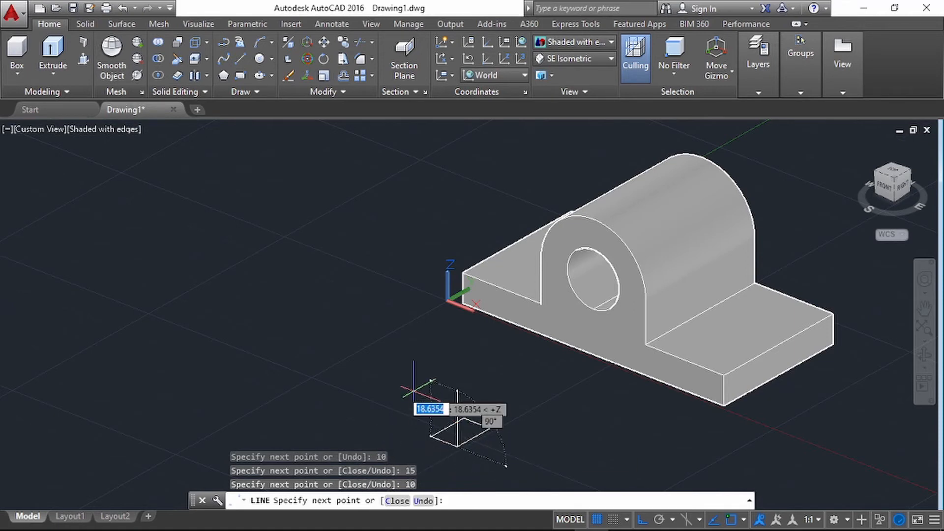
key(Escape)
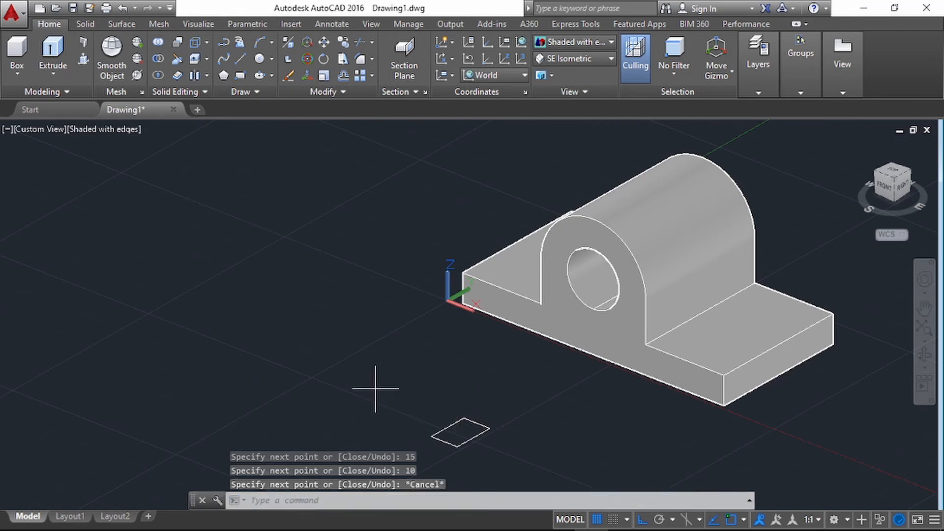
Step: Join the rectangle's four lines into one closed polyline
click(375, 389)
click(555, 464)
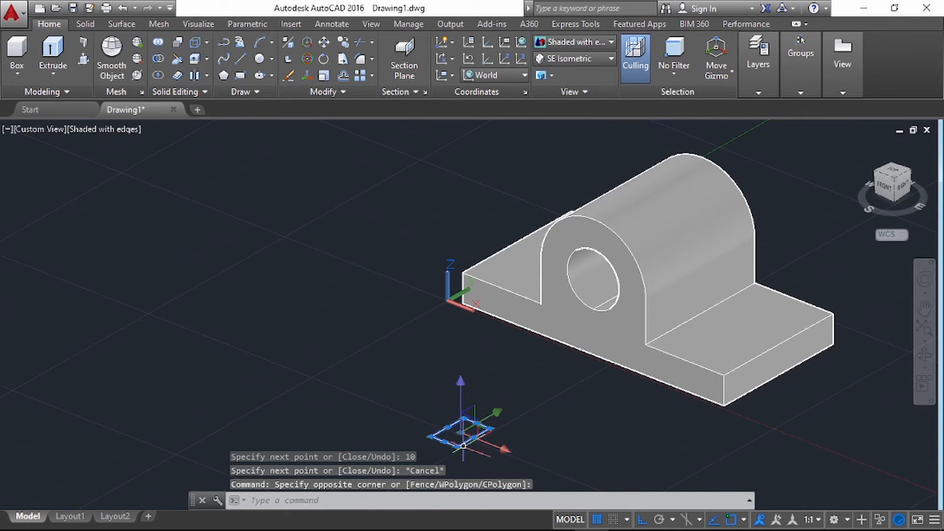
text(uni)
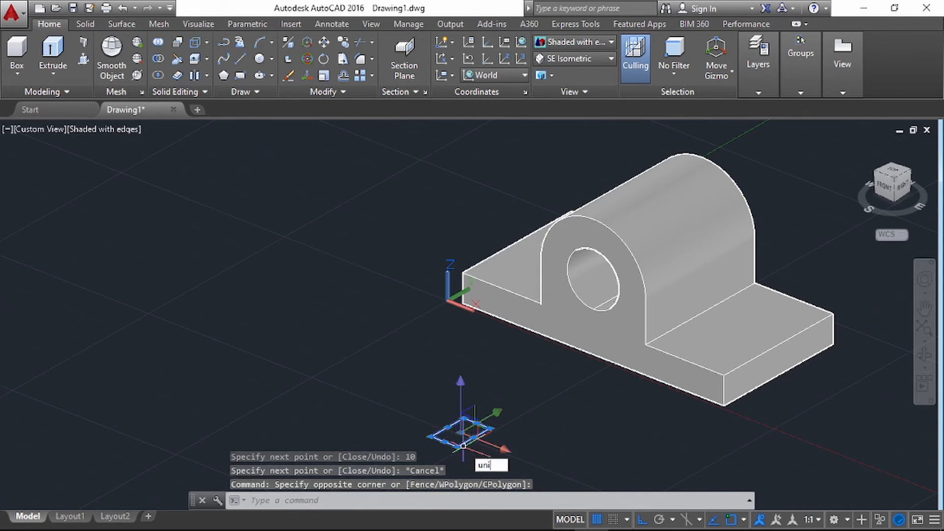
text(t)
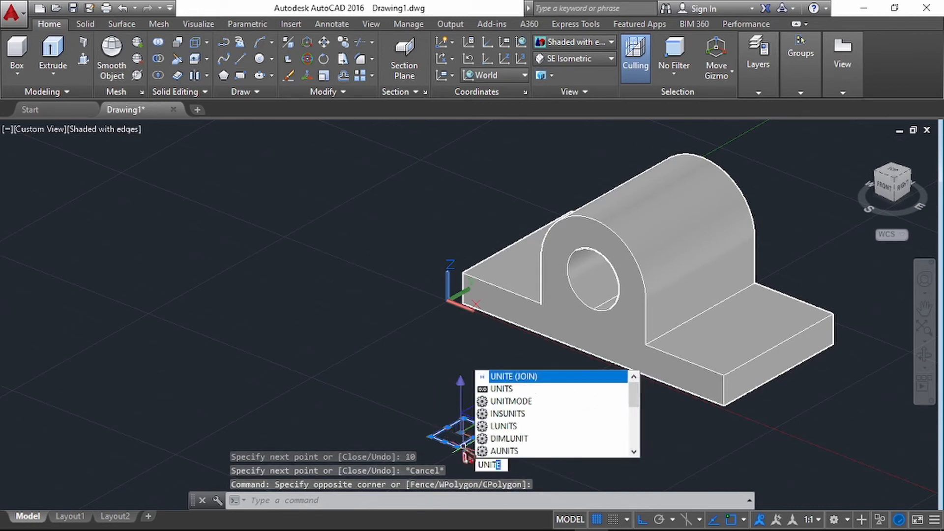
click(536, 377)
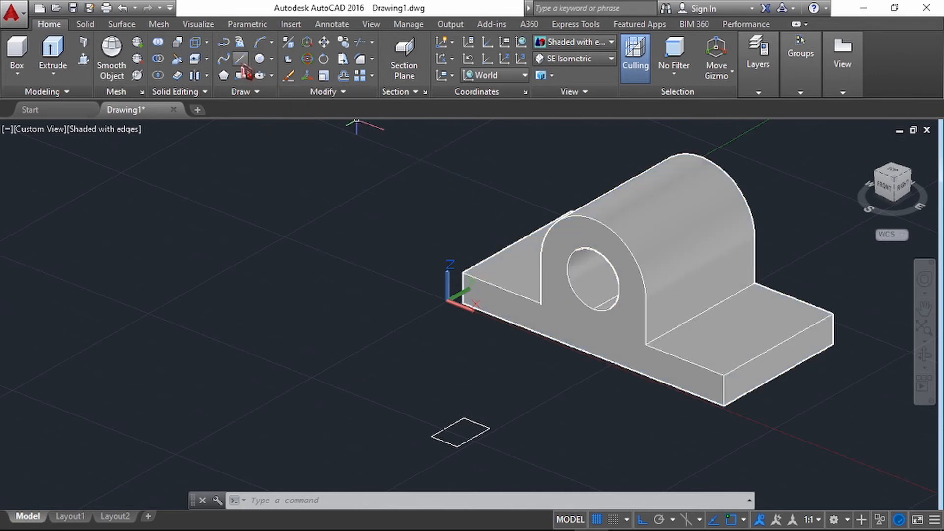
Step: Draw two corner-to-corner diagonal lines across the top face of the bracket's right base flange to mark its centre
click(241, 58)
click(754, 282)
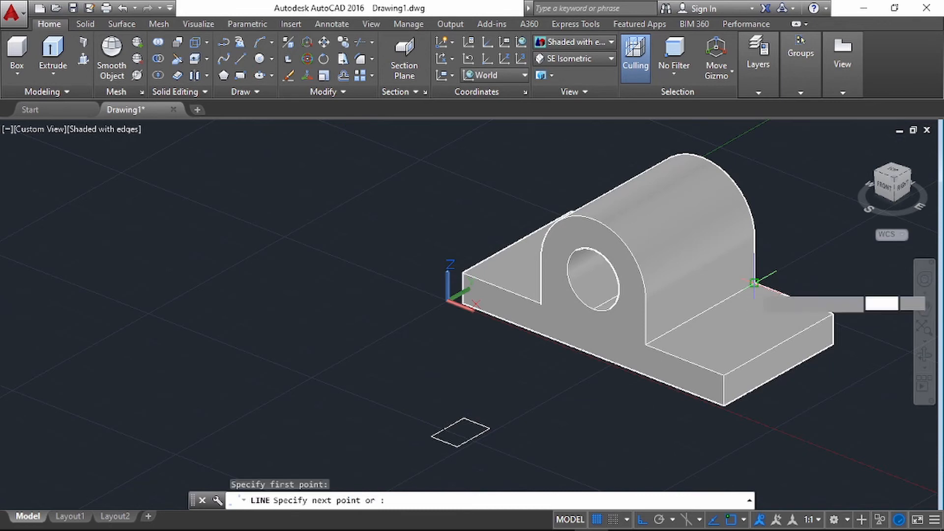
click(723, 375)
key(Escape)
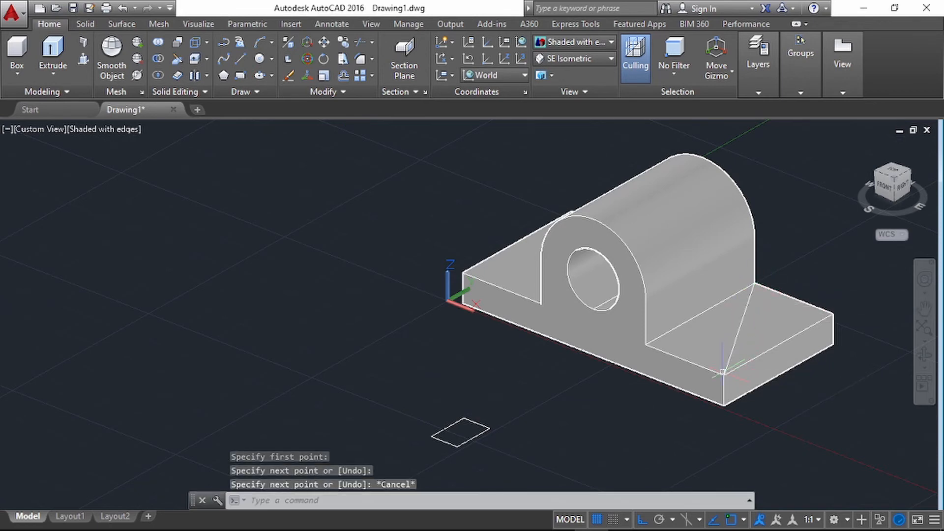
click(240, 59)
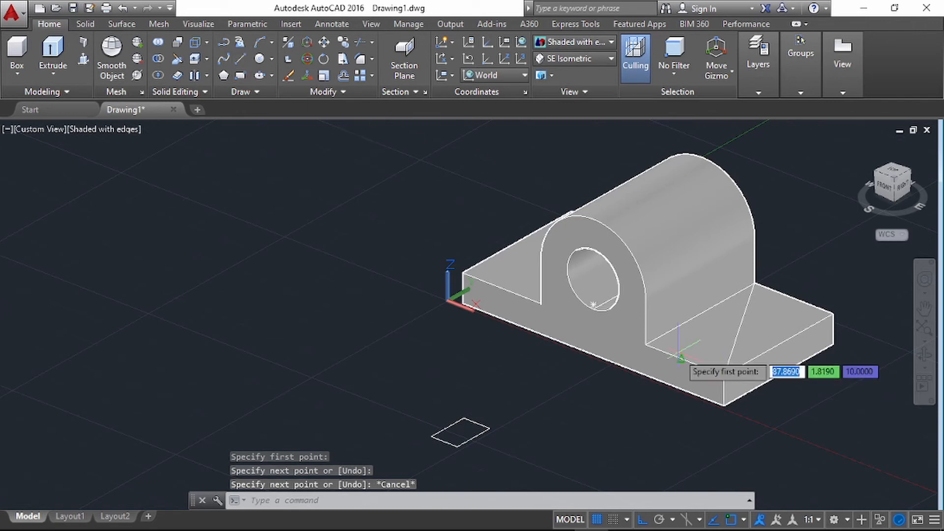
click(645, 344)
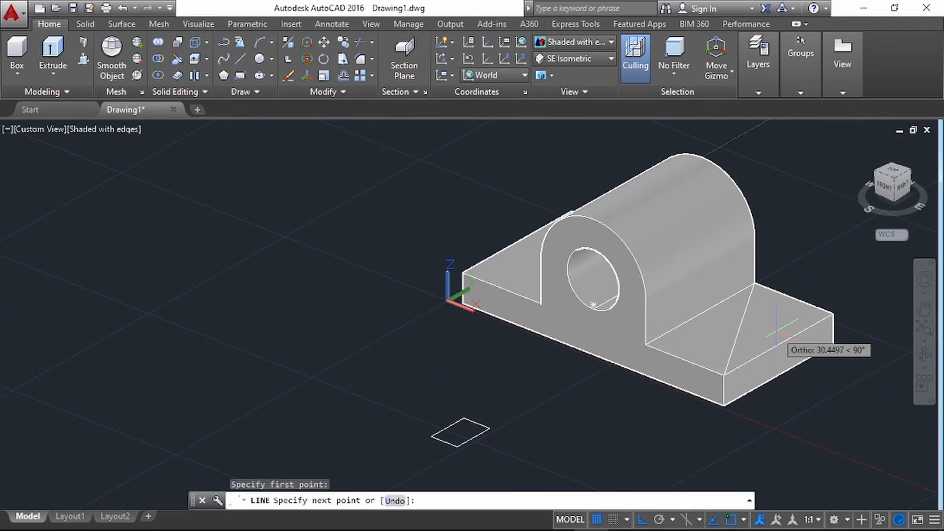
click(833, 314)
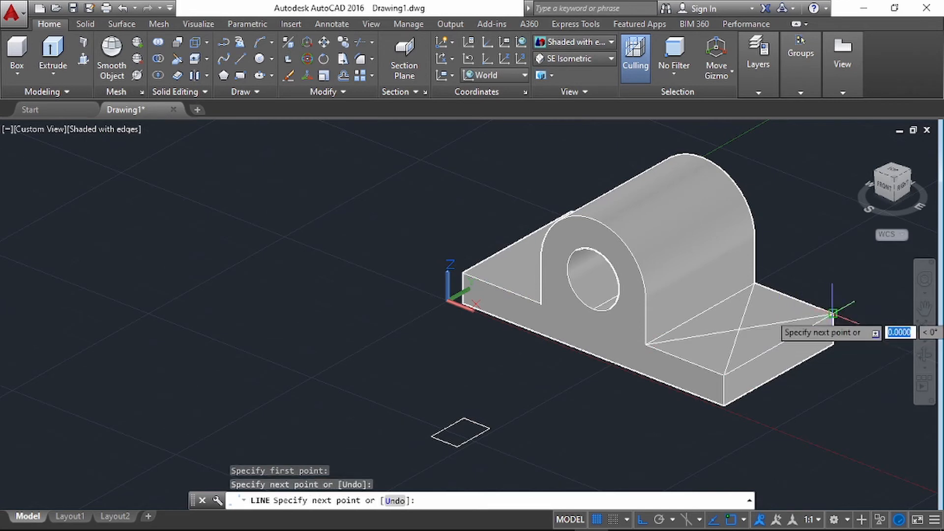
key(Escape)
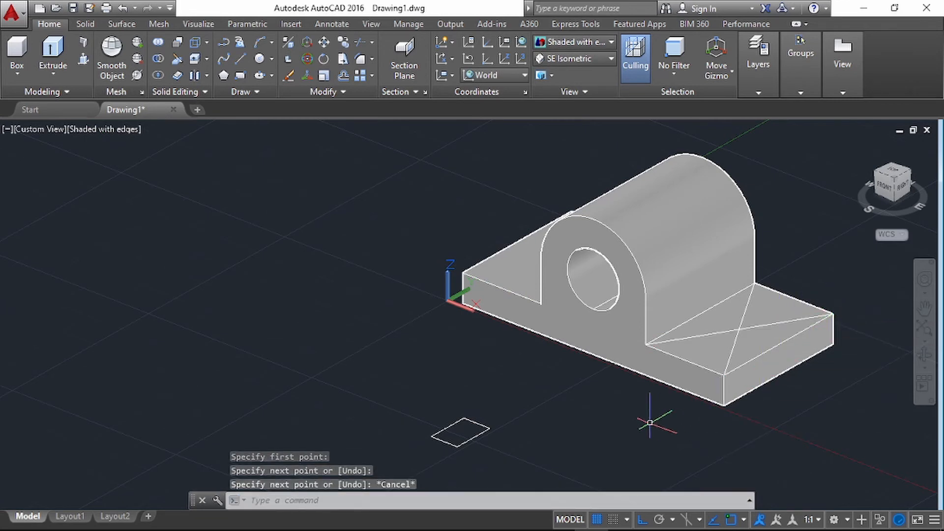
Step: Copy the joined rectangle and paste a duplicate beside it on the ground plane, away from the bracket
click(391, 379)
click(534, 470)
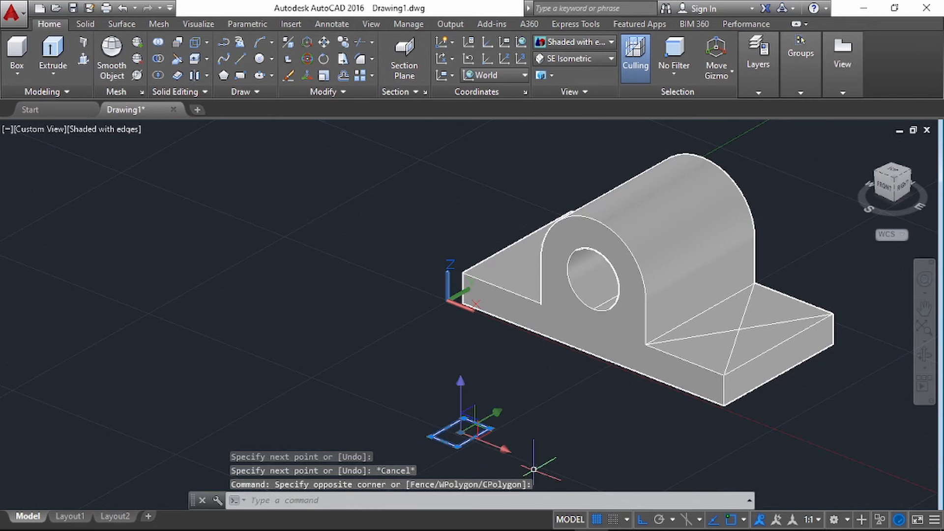
key(ctrl+c)
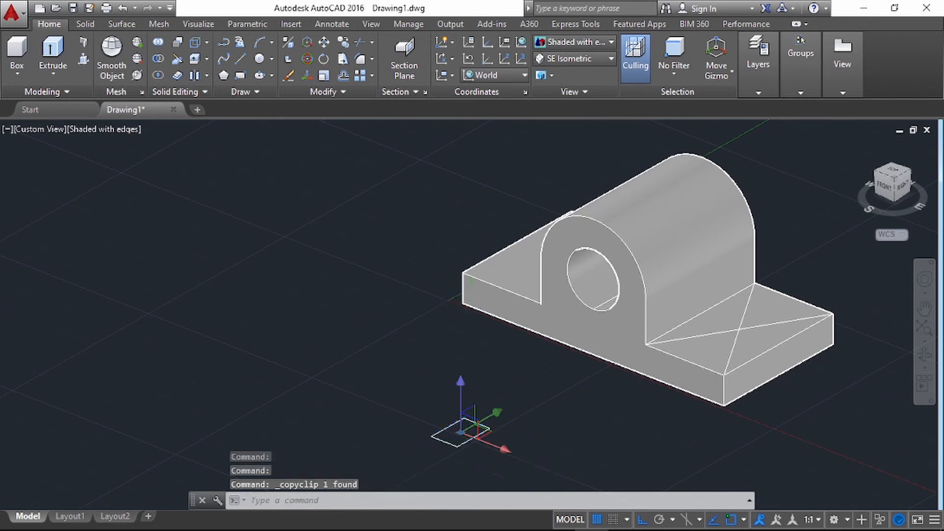
key(ctrl+v)
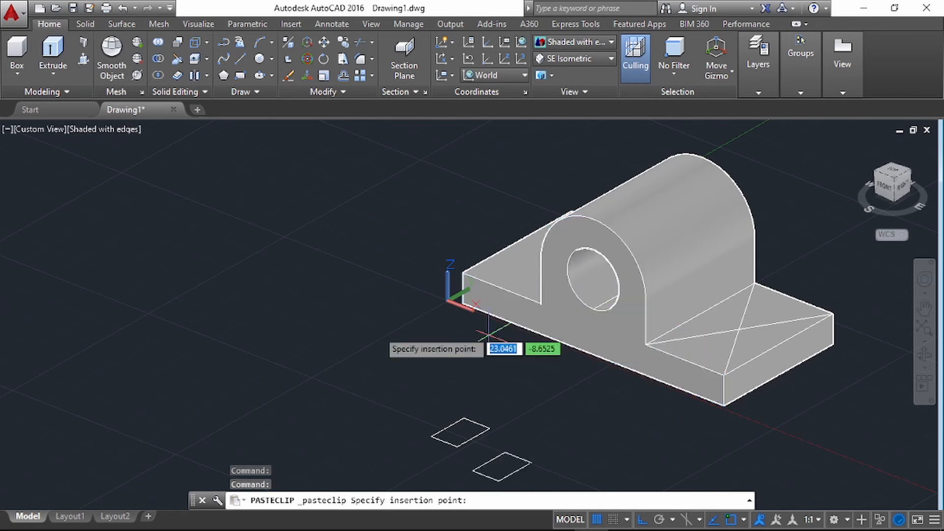
click(310, 422)
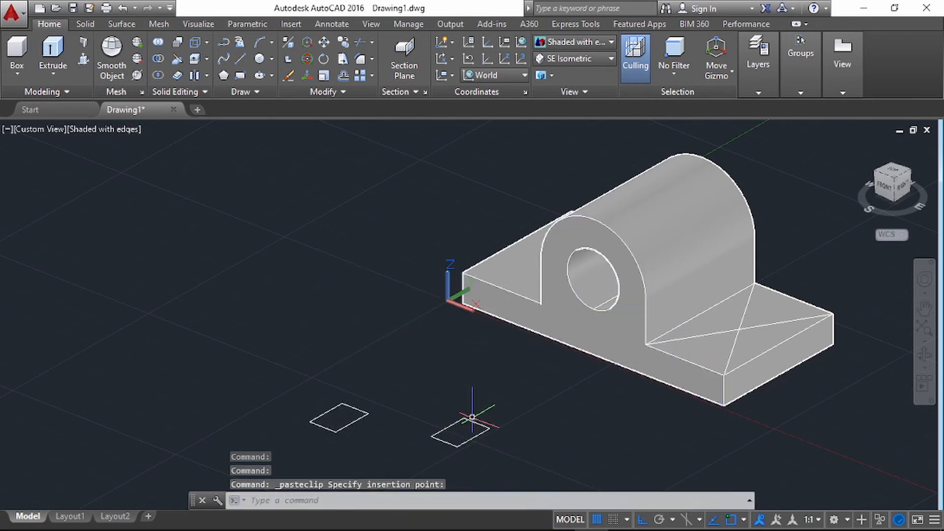
click(464, 426)
right_click(463, 431)
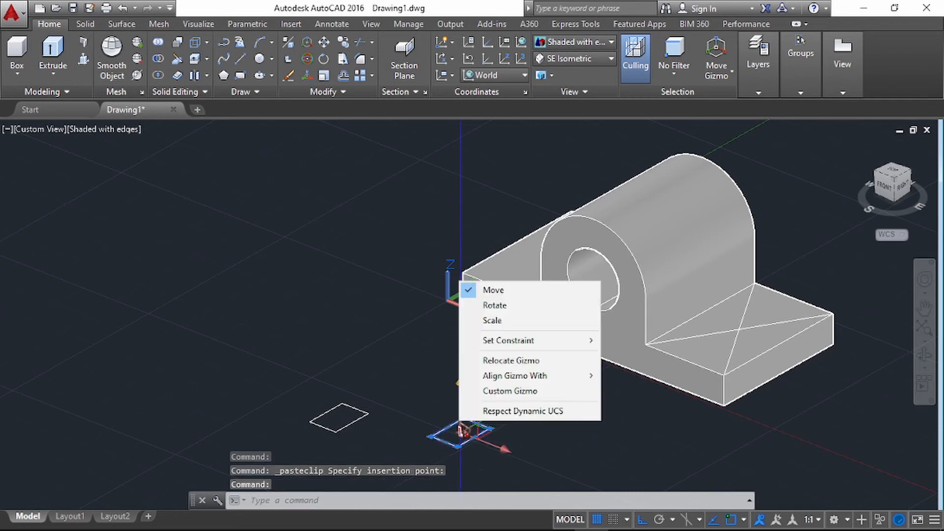
click(491, 290)
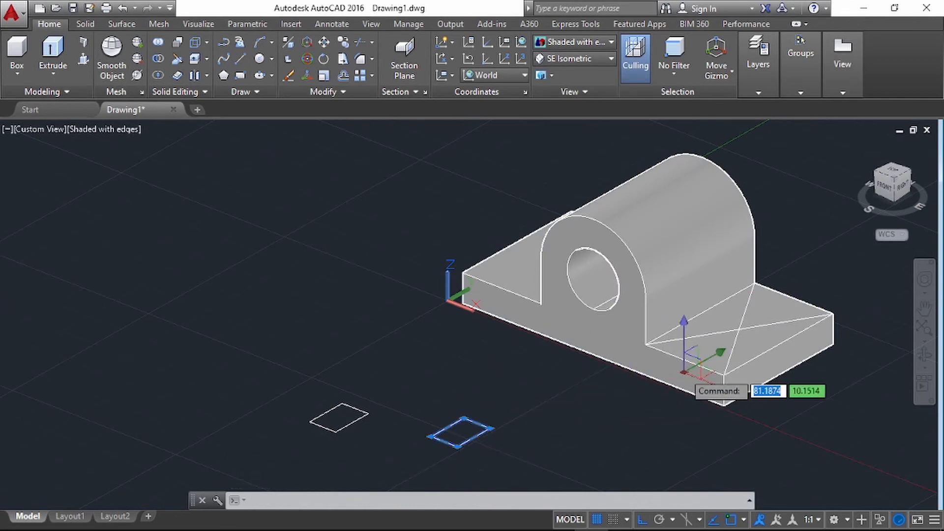
click(243, 339)
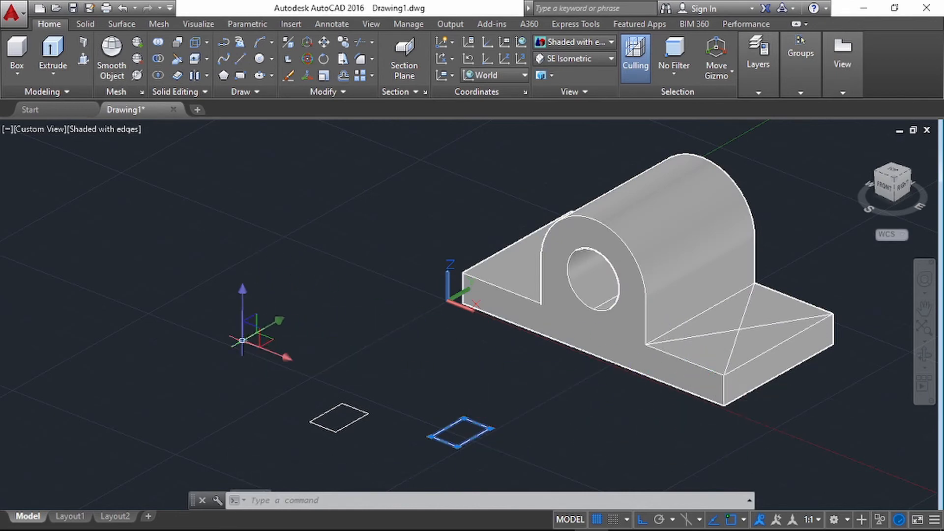
Step: With Ortho off, move the original rectangle from its centre to the intersection of the diagonals on the right base flange
right_click(463, 440)
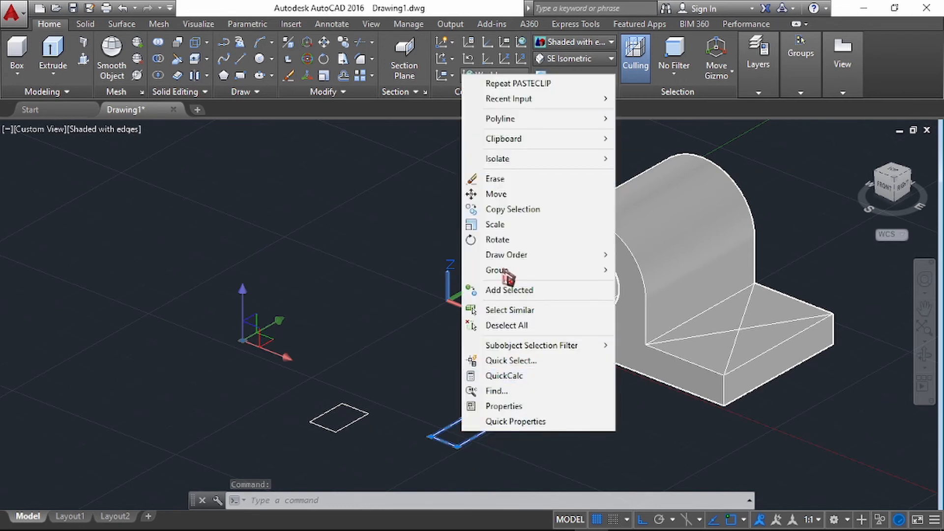
click(491, 194)
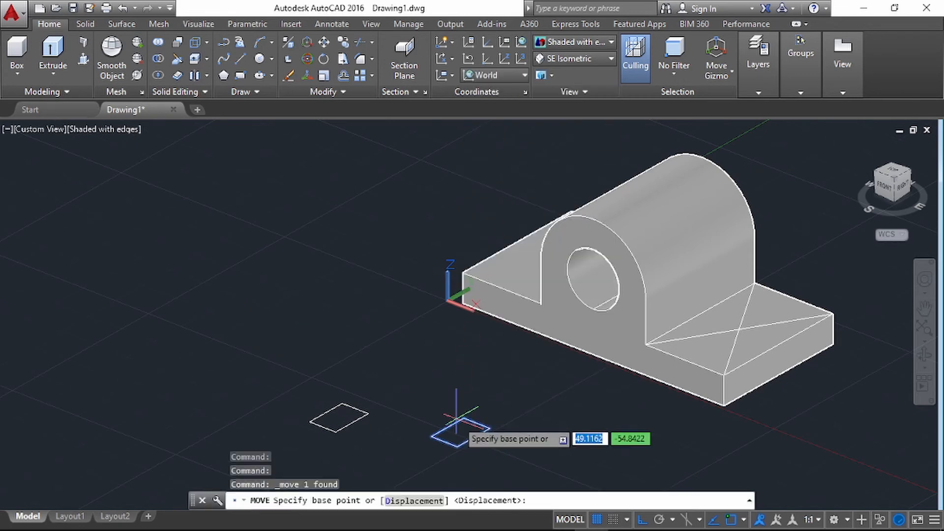
click(460, 432)
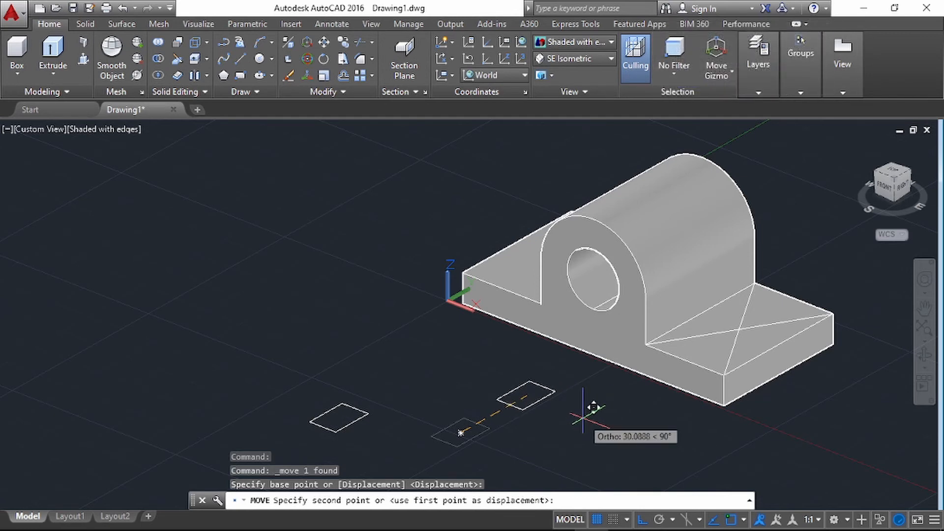
key(F8)
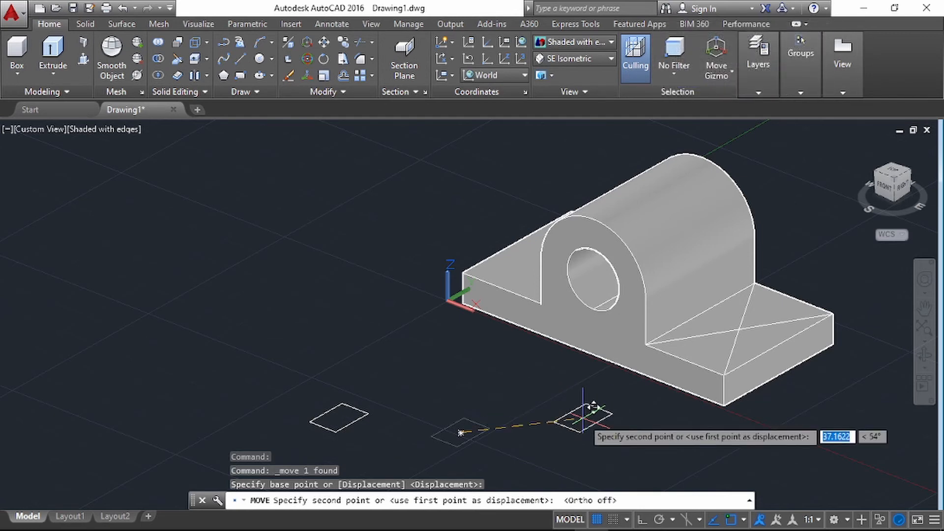
click(737, 331)
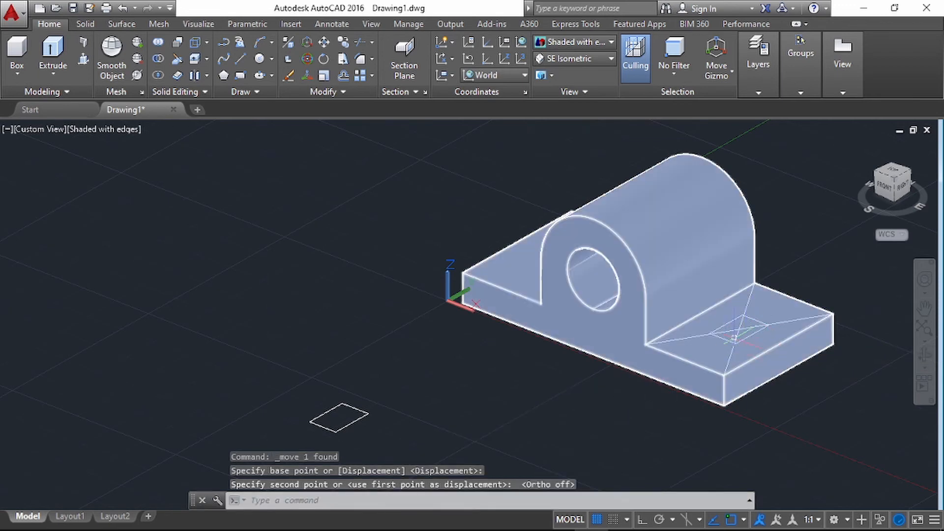
Step: Draw two corner-to-corner diagonal lines across the top face of the bracket's left base flange to mark its centre
click(924, 354)
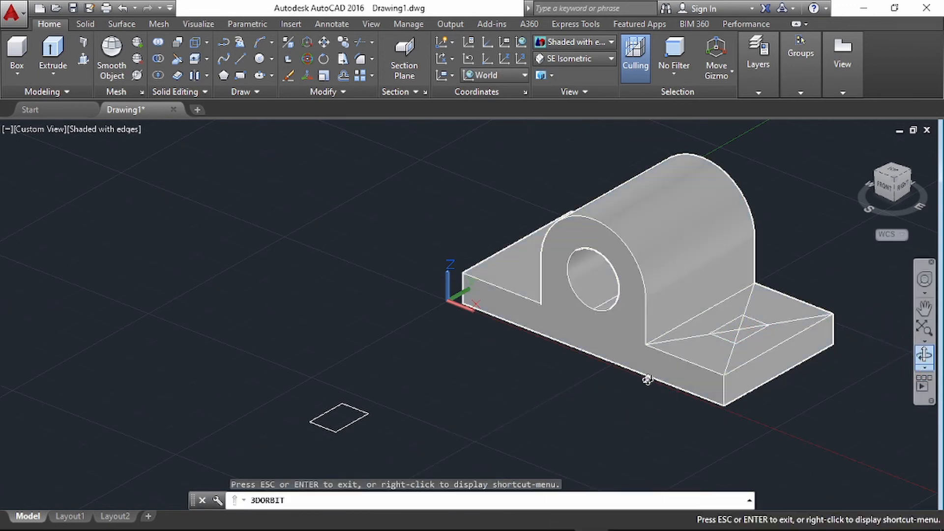
drag(583, 383, 761, 382)
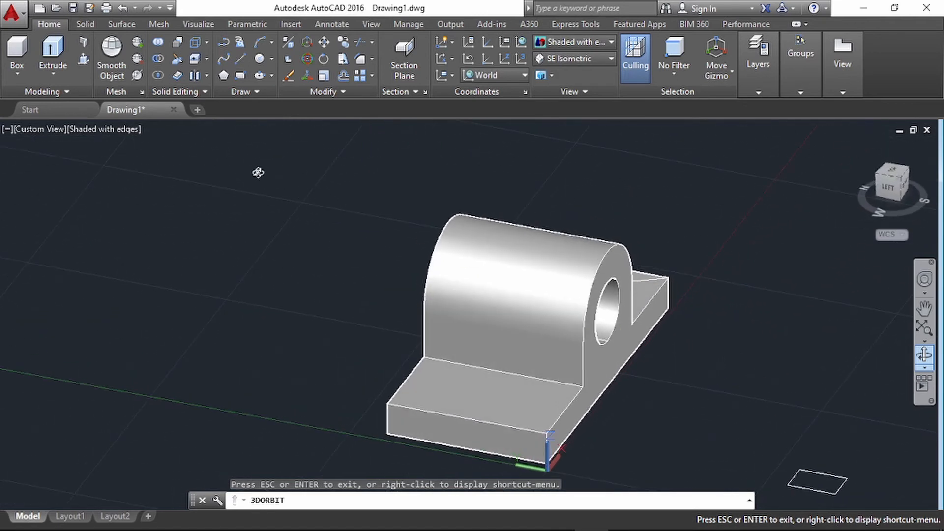
click(240, 59)
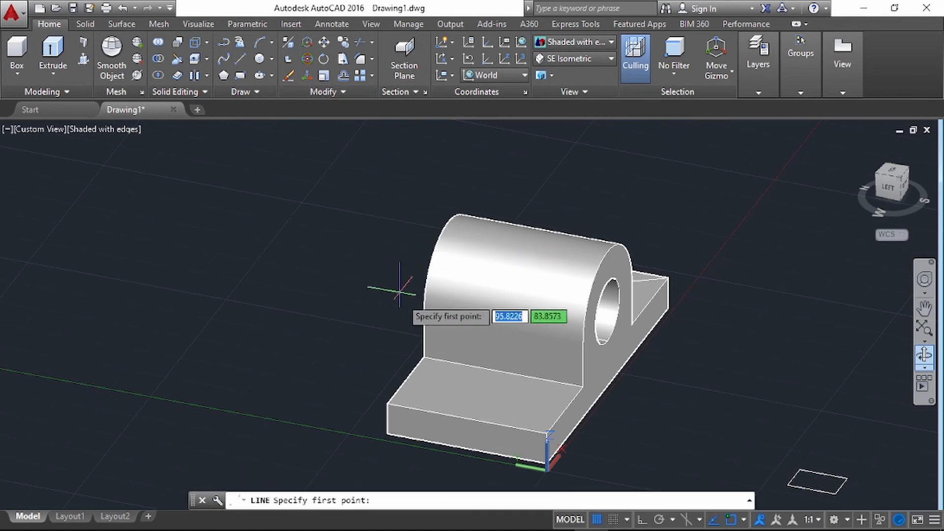
click(413, 359)
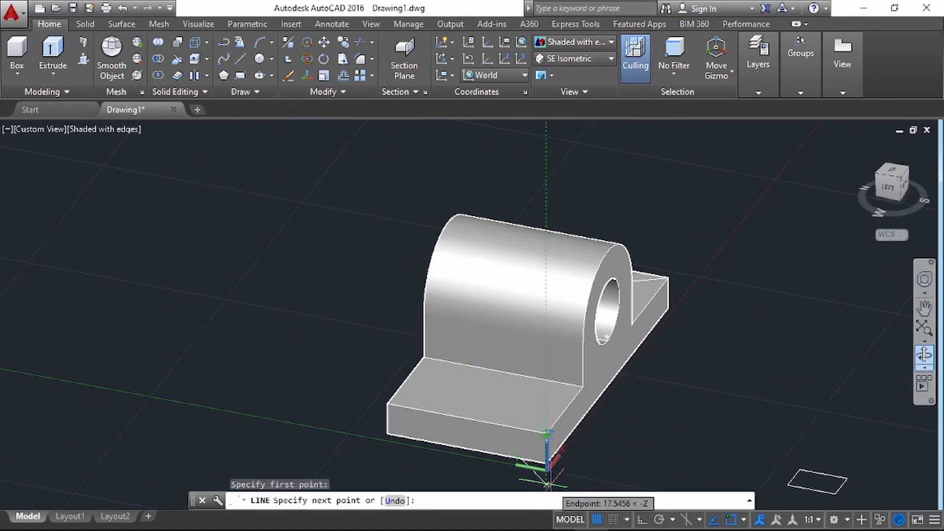
scroll(551, 484, up, 3)
click(542, 382)
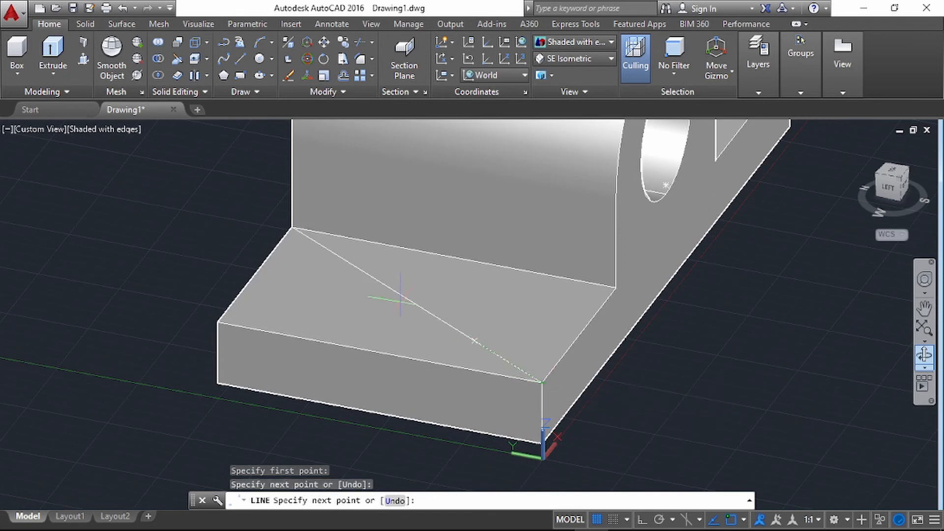
click(240, 58)
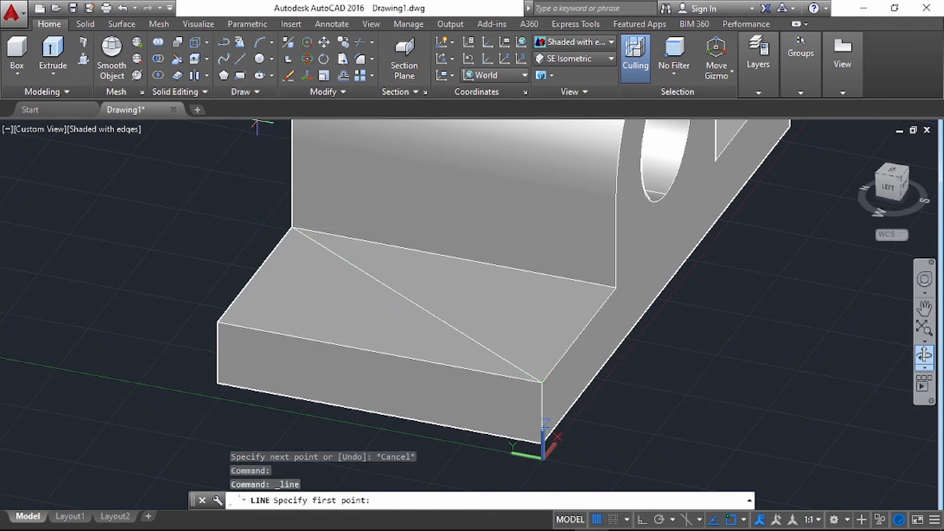
click(217, 323)
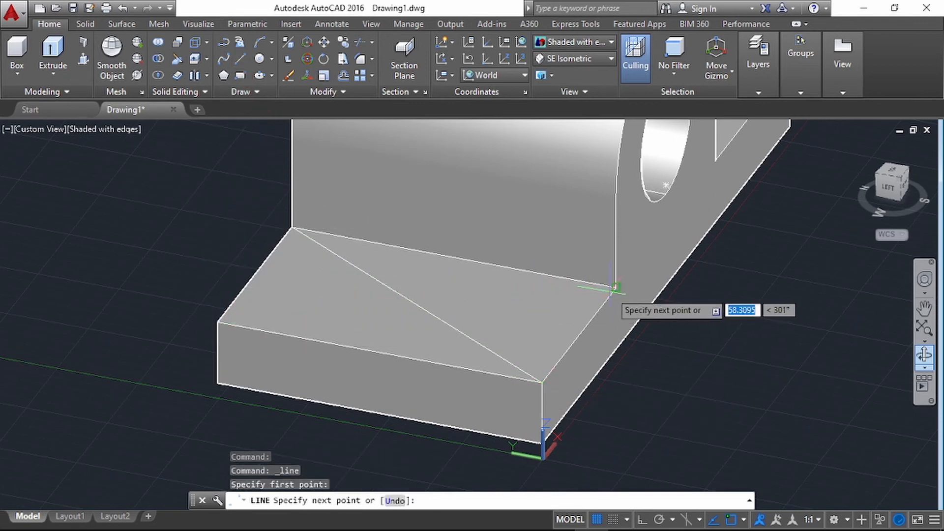
click(615, 287)
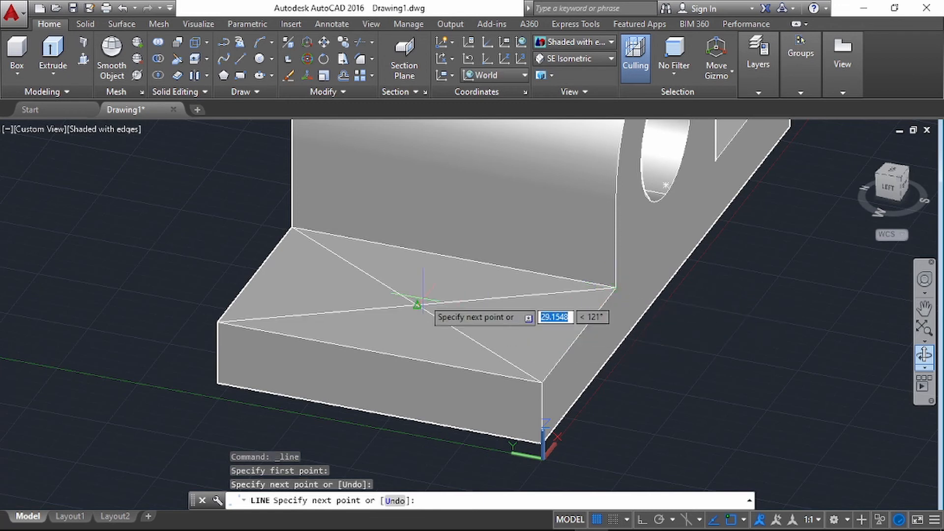
key(Escape)
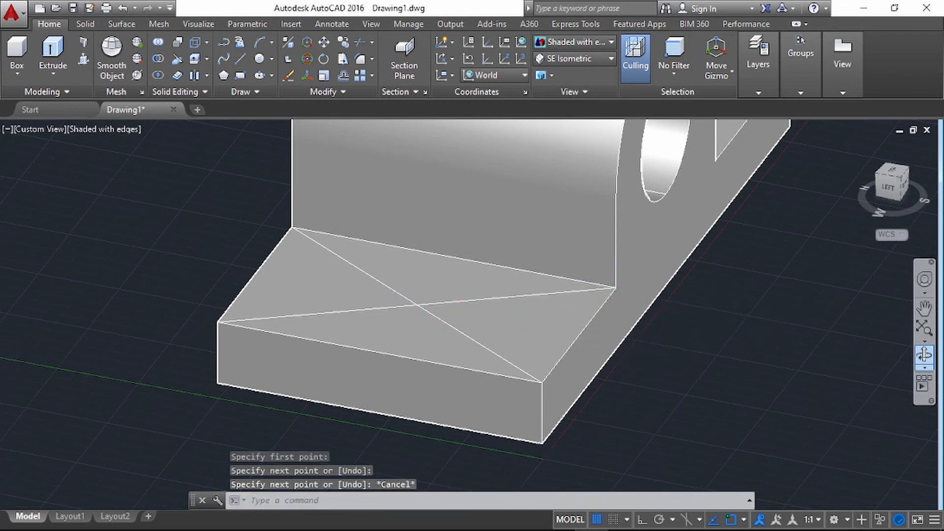
Step: Move the duplicate rectangle from its centre to the intersection of the diagonals on the left base flange
scroll(489, 336, down, 3)
click(755, 366)
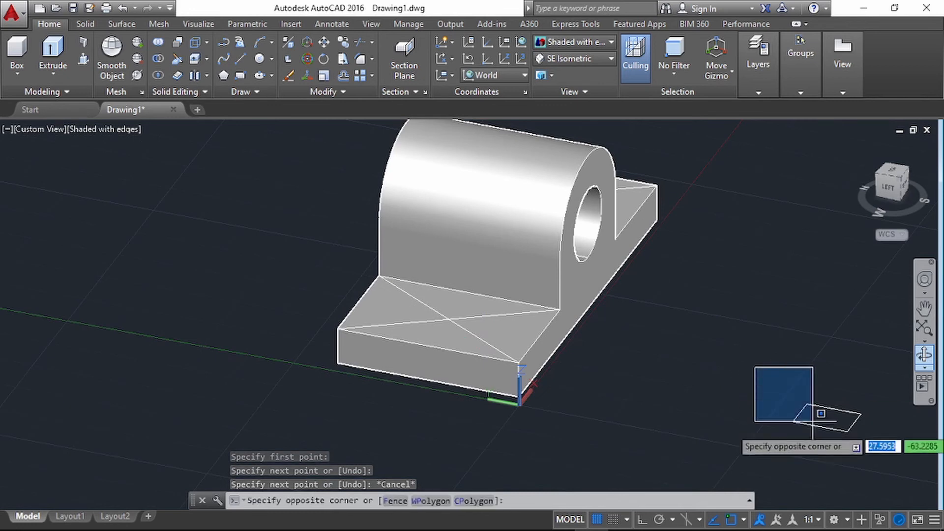
click(890, 468)
right_click(837, 435)
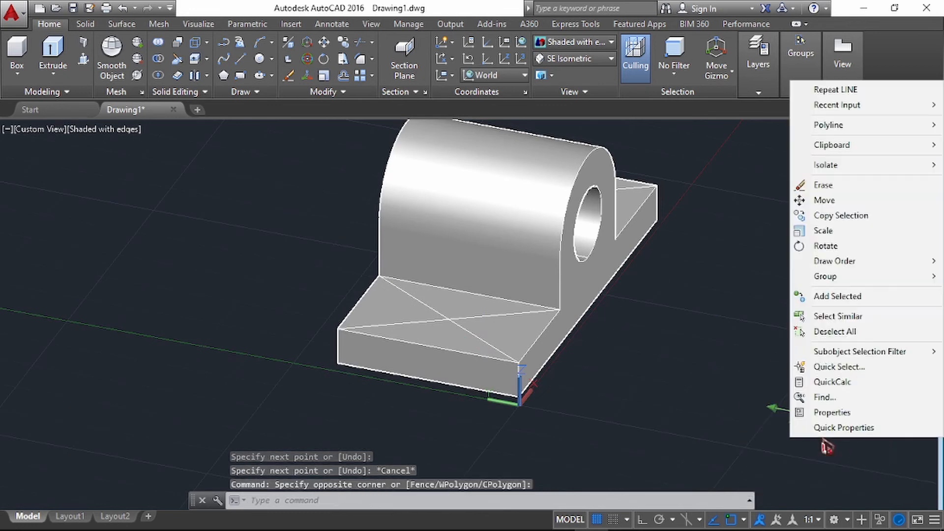
click(818, 201)
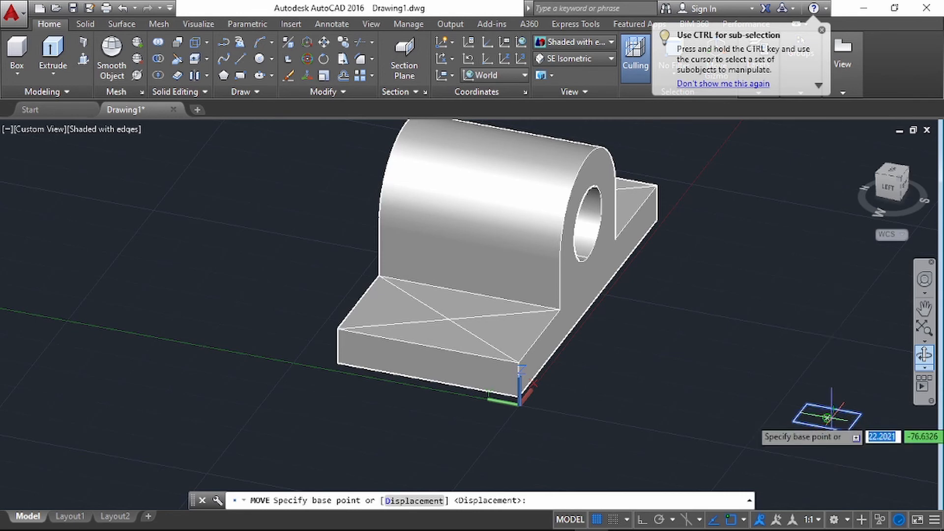
click(827, 417)
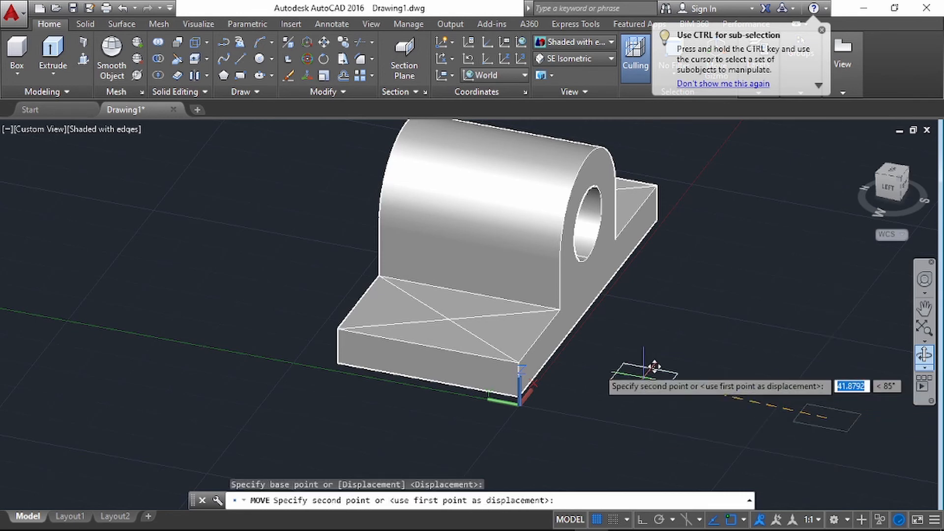
click(449, 319)
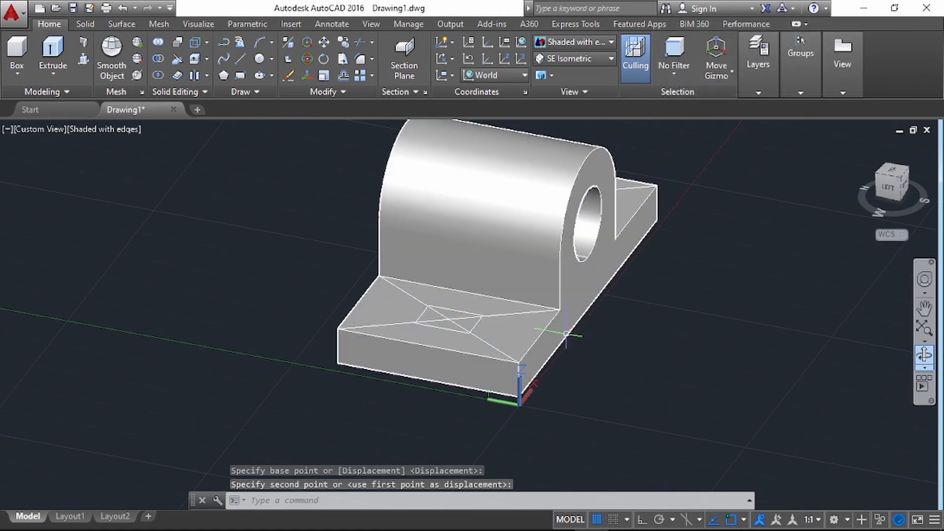
click(853, 326)
key(Escape)
key(Escape)
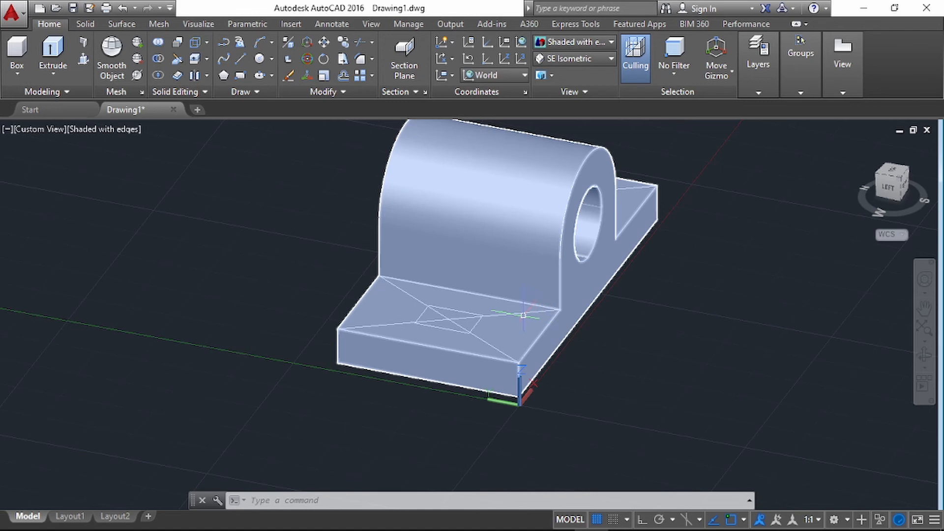
Step: Delete the two diagonal construction lines on the left base flange, keeping the rectangle
click(500, 314)
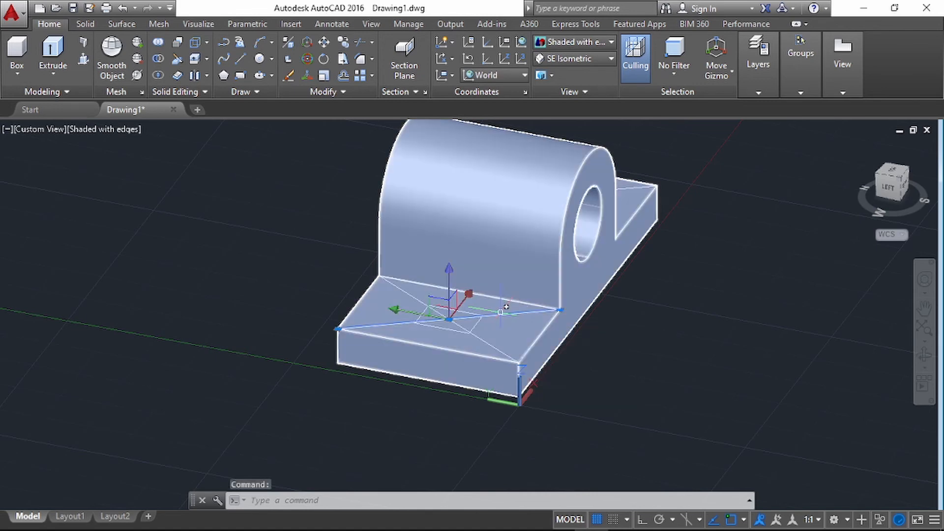
click(479, 337)
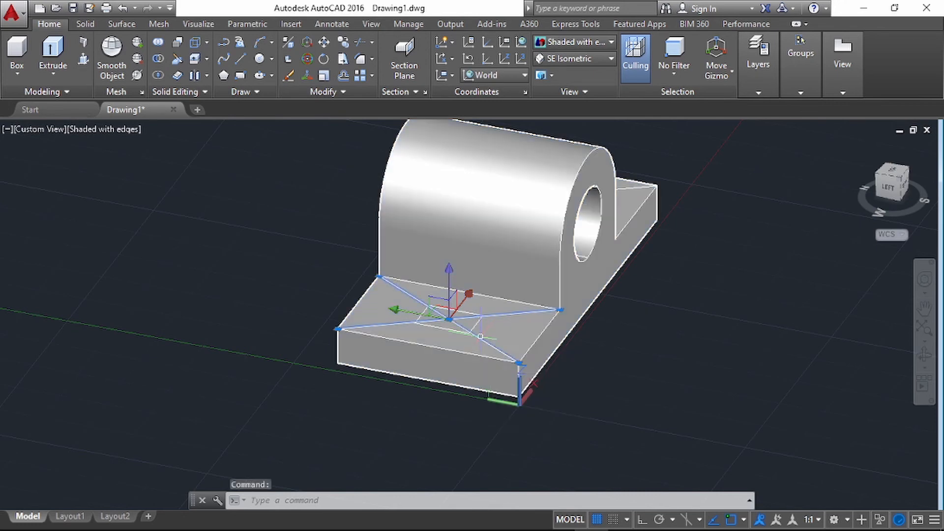
key(Delete)
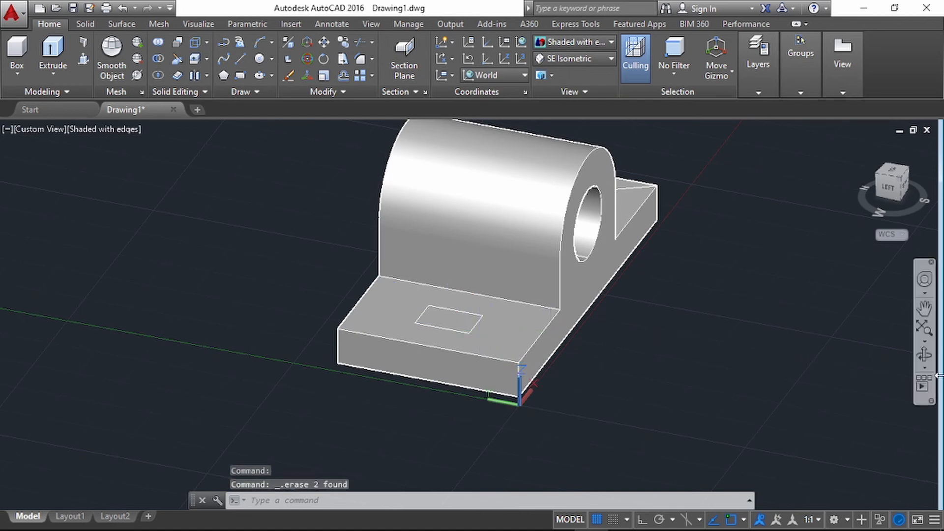
Step: Delete the two diagonal construction lines on the right base flange, keeping the rectangle
click(925, 356)
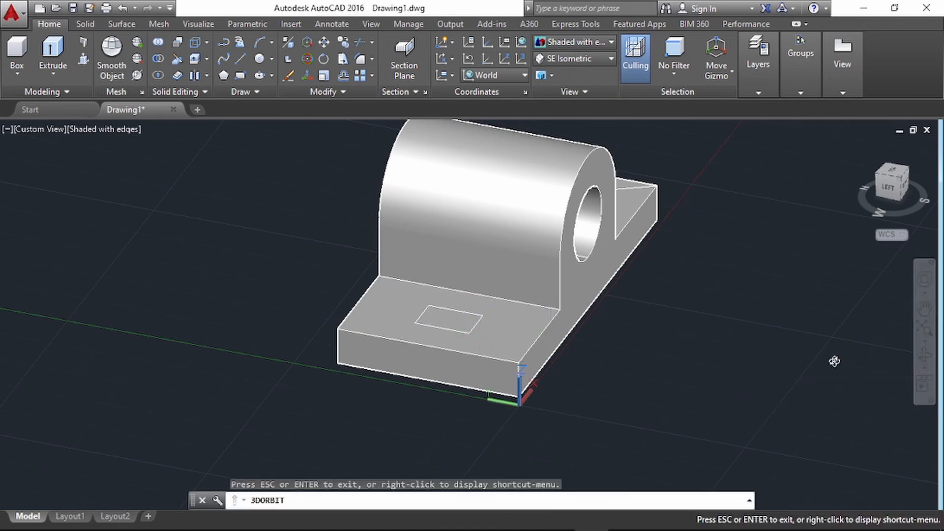
drag(787, 335, 592, 370)
right_click(593, 376)
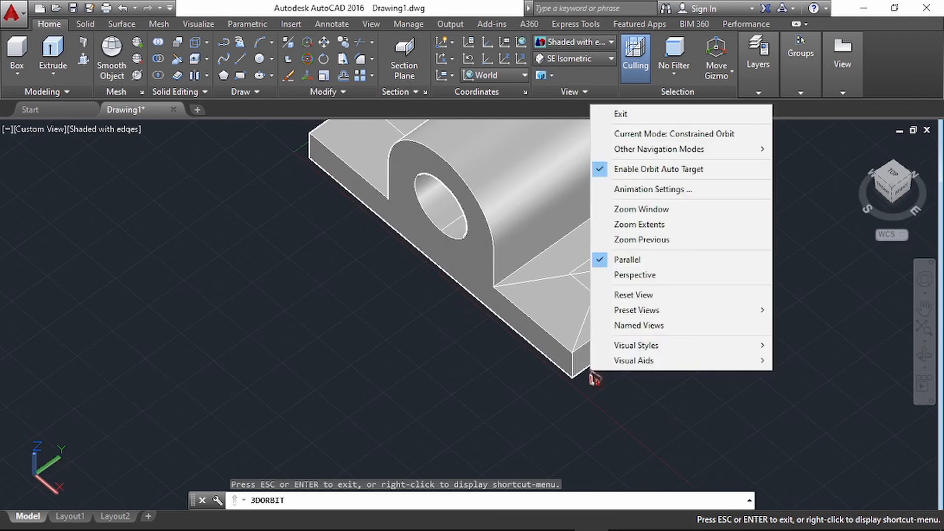
click(620, 113)
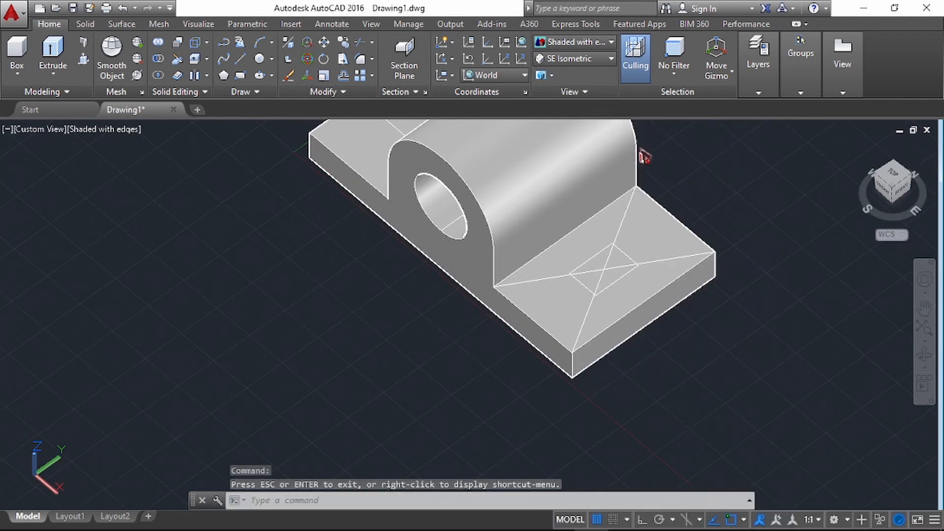
click(589, 308)
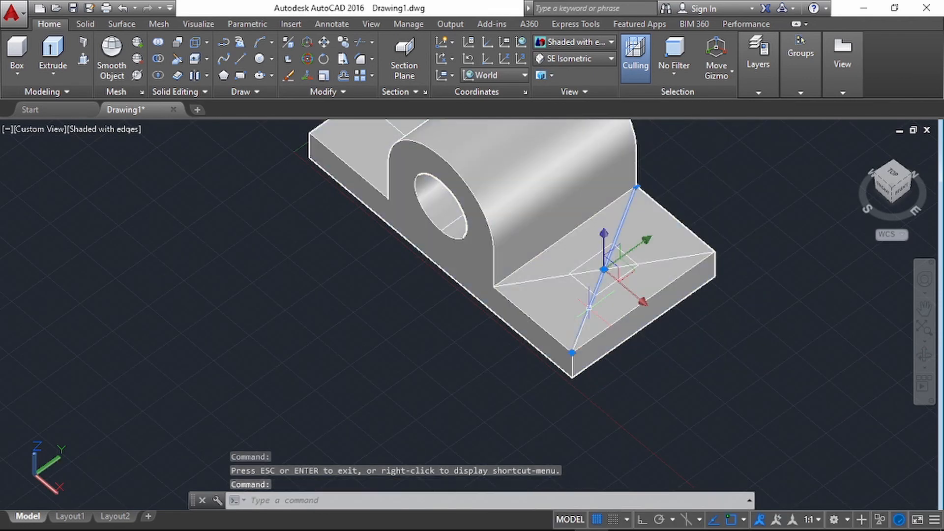
click(553, 271)
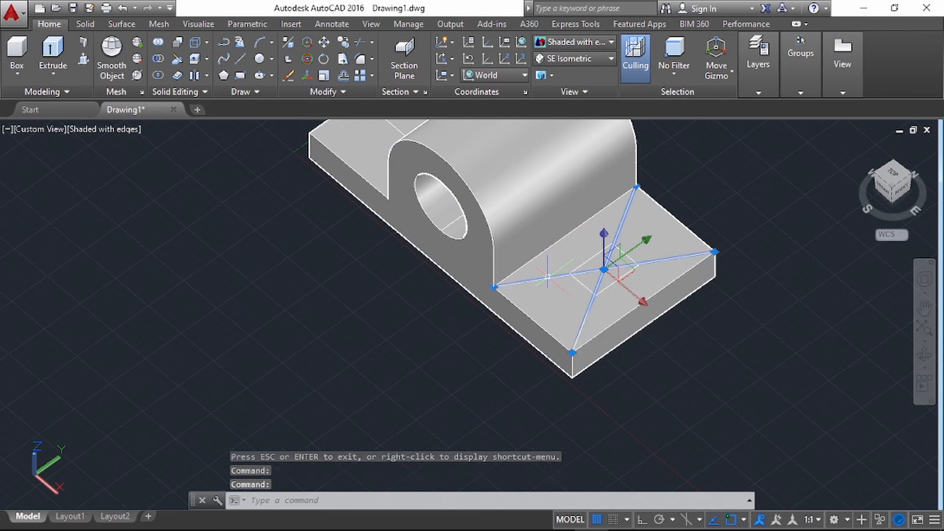
key(Delete)
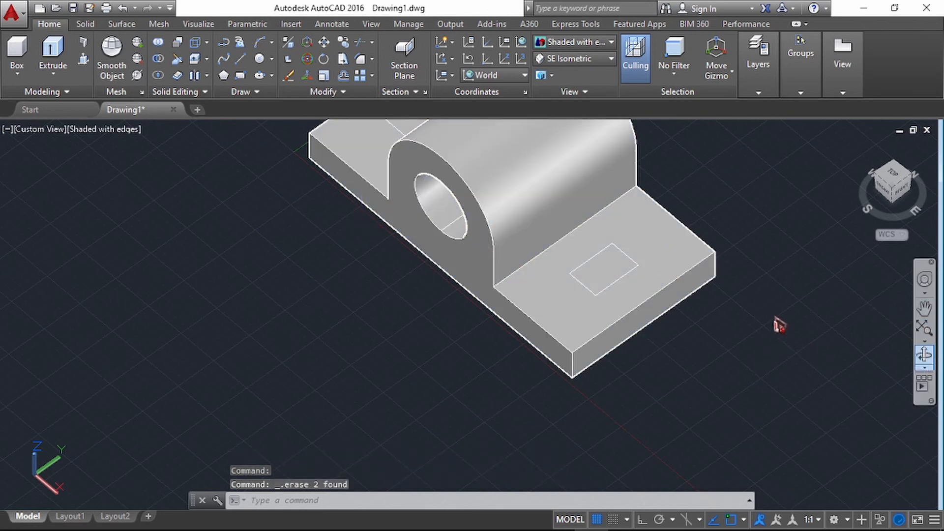
Step: Presspull the rectangle on the right base flange 10 units downward through the flange thickness
shift+middle_drag(779, 325, 763, 313)
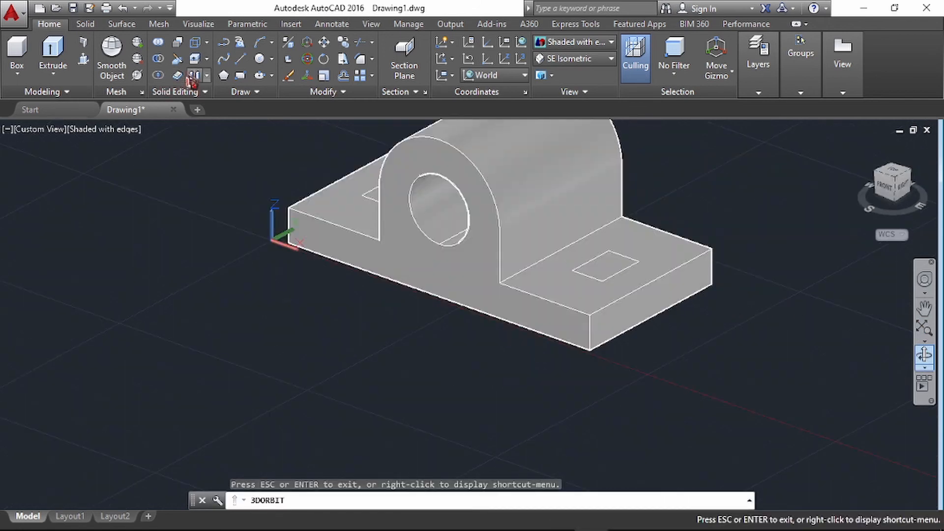
click(83, 59)
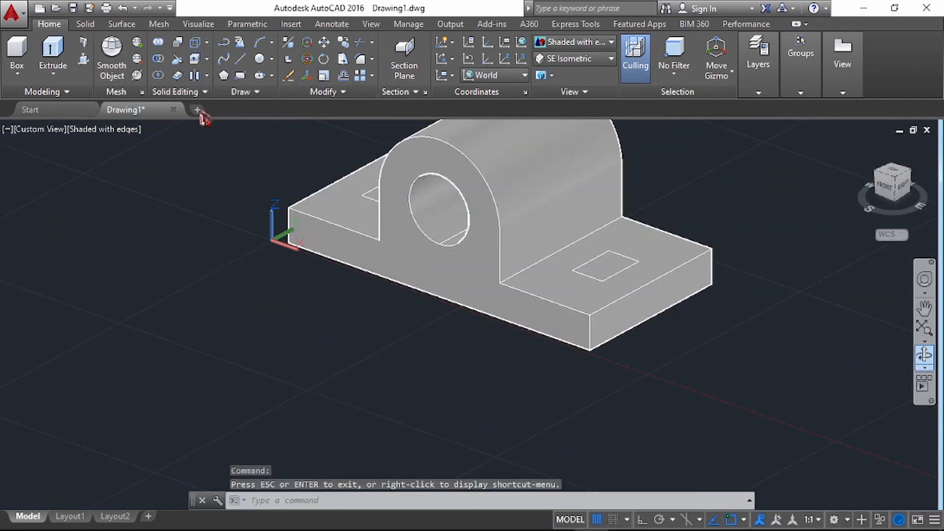
click(620, 269)
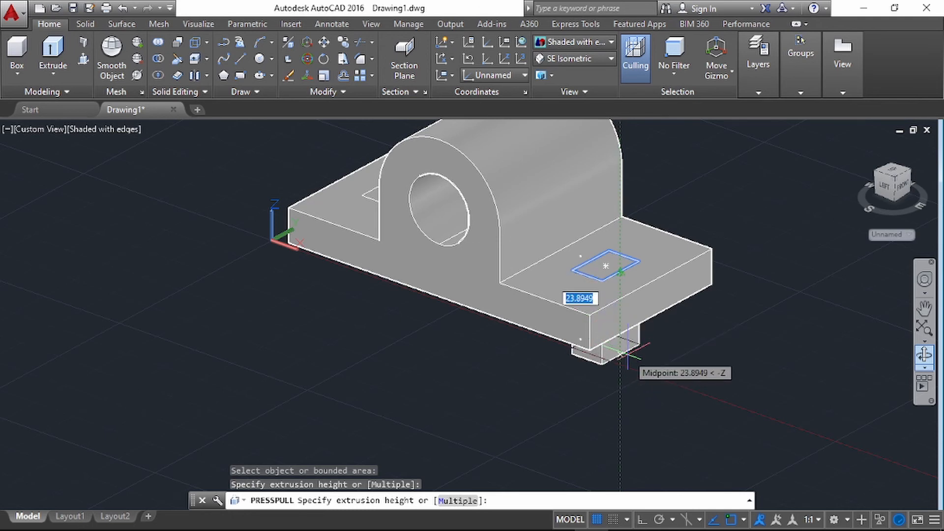
text(10)
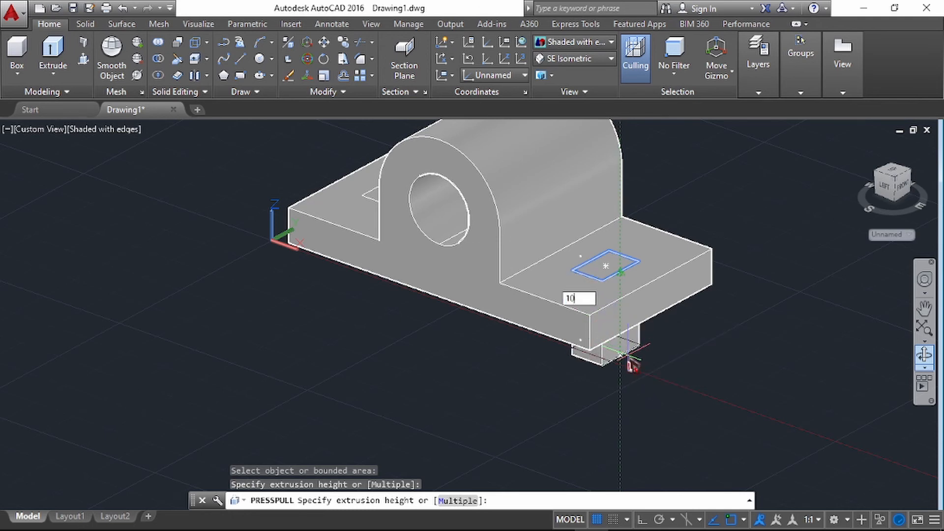
key(Return)
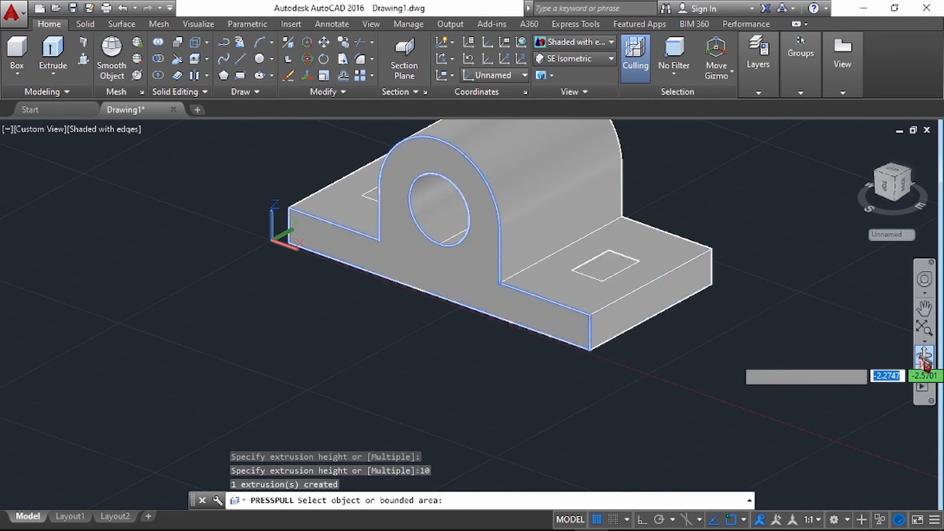
Step: Delete the leftover rectangle covering the hole in the right base flange
click(924, 358)
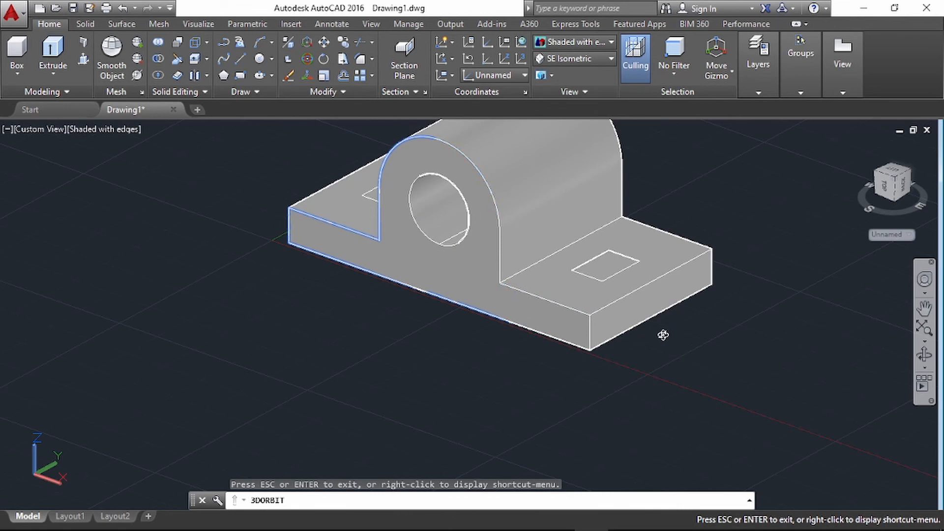
drag(590, 339, 524, 338)
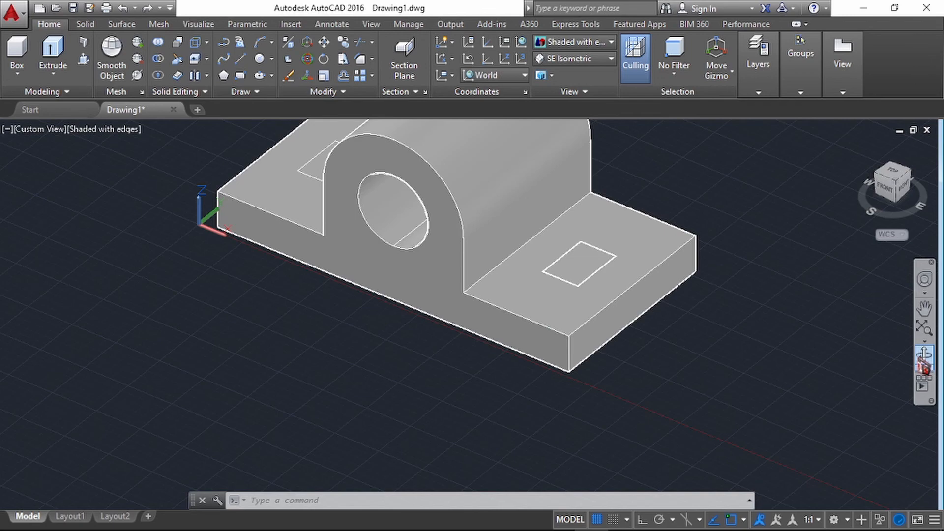
click(923, 363)
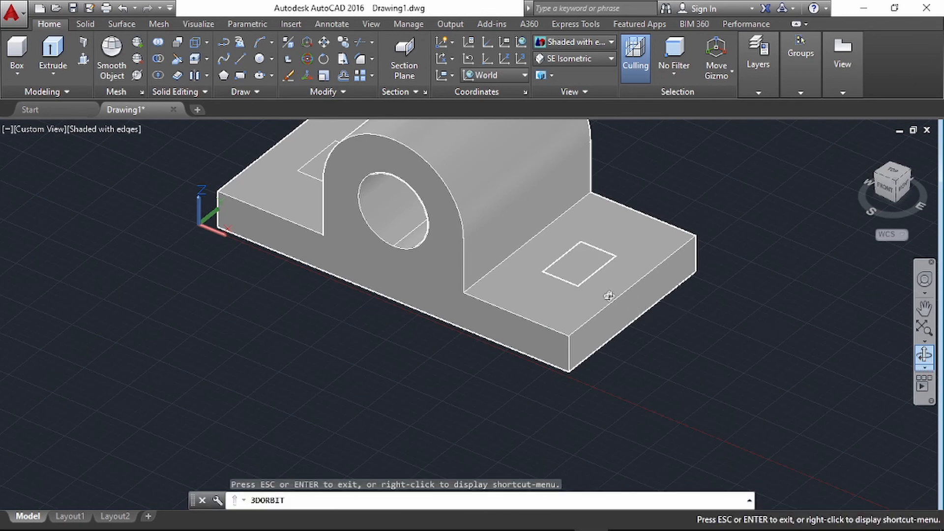
mouse_move(609, 295)
mouse_down()
mouse_move(636, 340)
mouse_move(611, 284)
mouse_move(604, 302)
mouse_up()
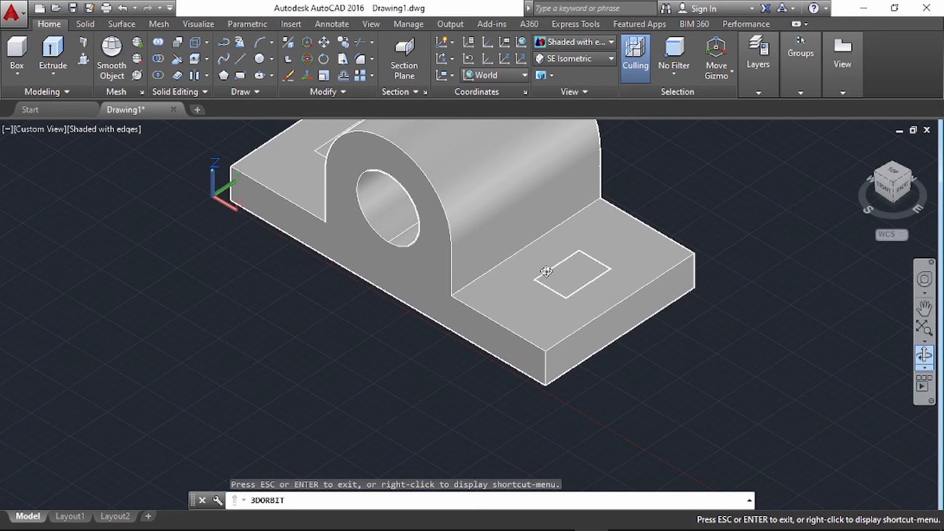
key(Escape)
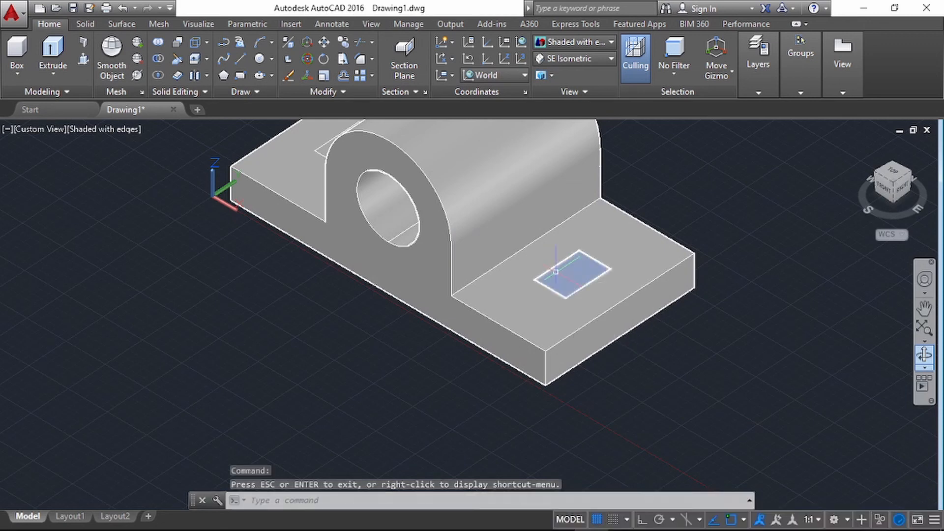
click(558, 272)
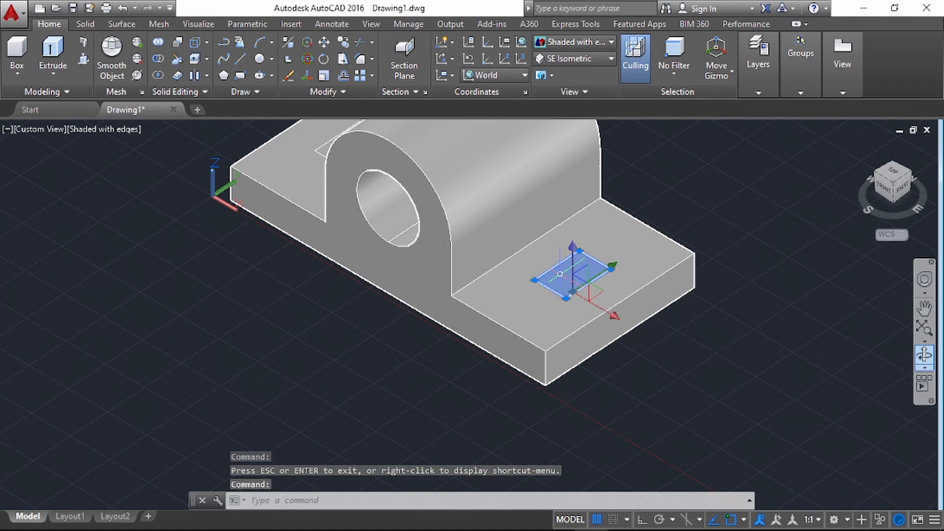
key(Escape)
key(Delete)
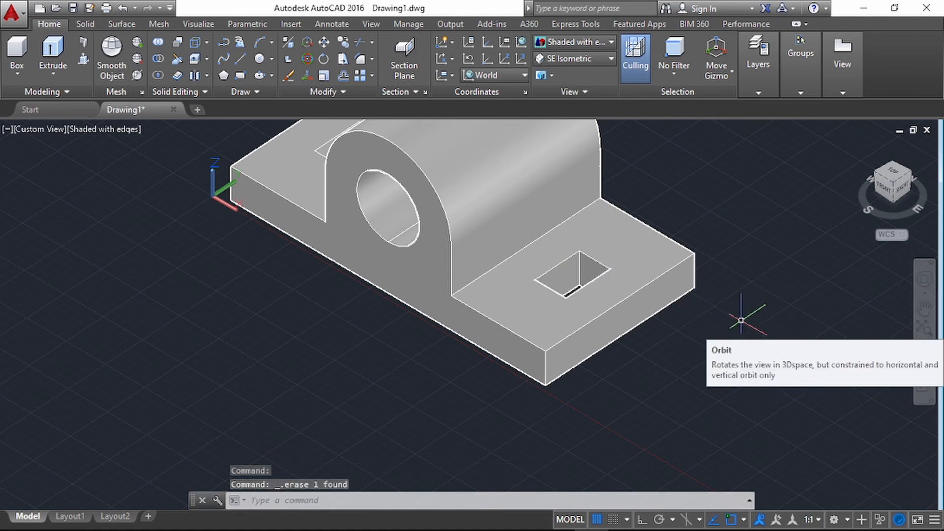
Step: Presspull the rectangle on the left base flange 10 units downward through the flange, and delete the leftover rectangle covering the hole
click(923, 355)
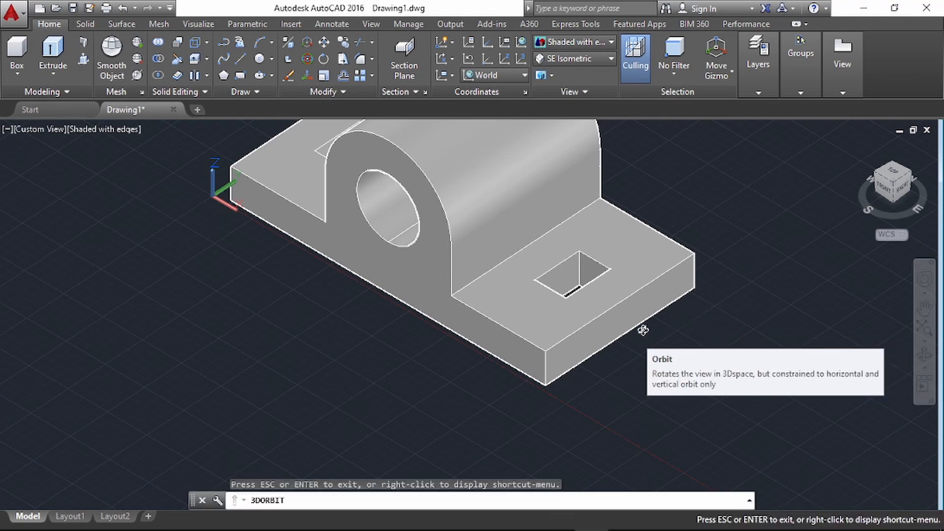
drag(642, 331, 733, 323)
right_click(671, 322)
click(688, 63)
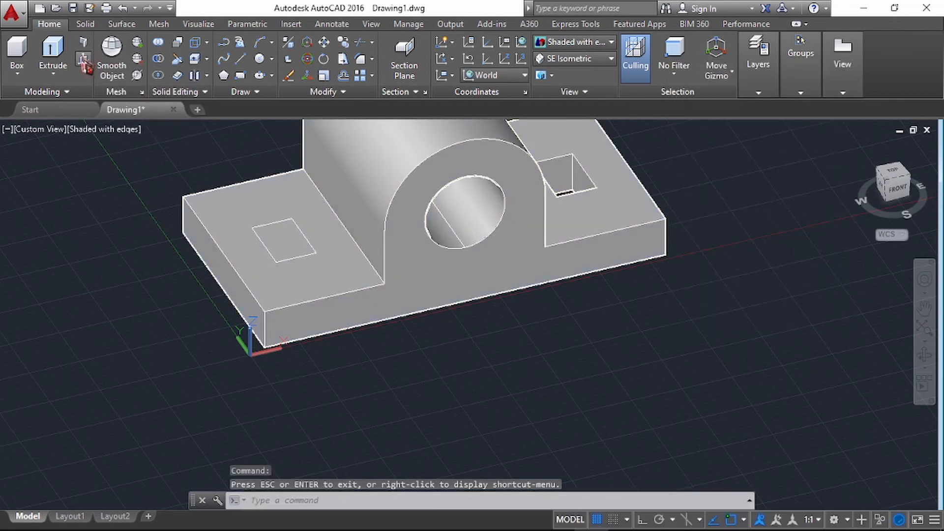
click(84, 62)
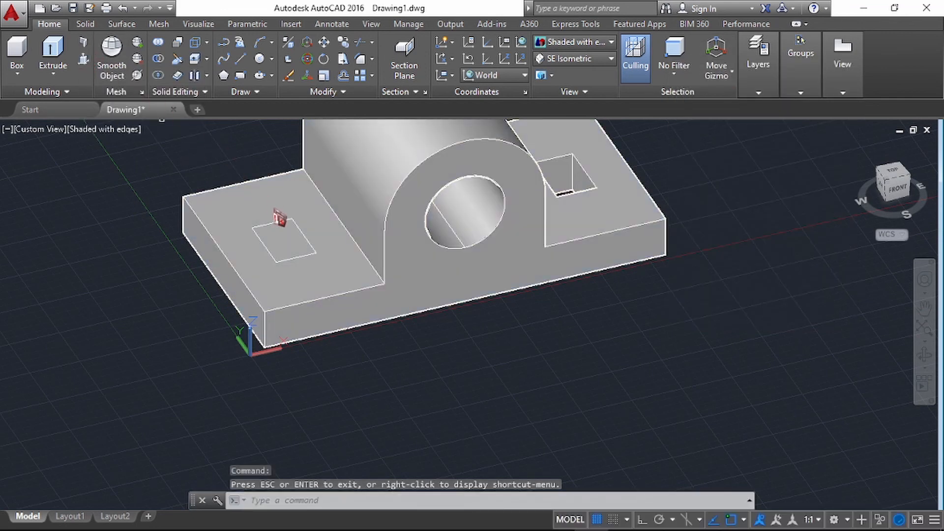
click(293, 251)
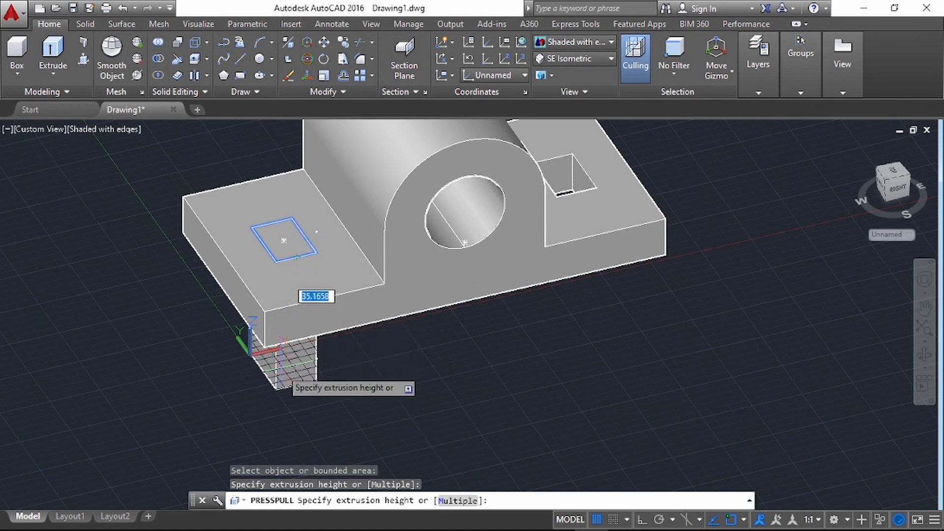
text(10)
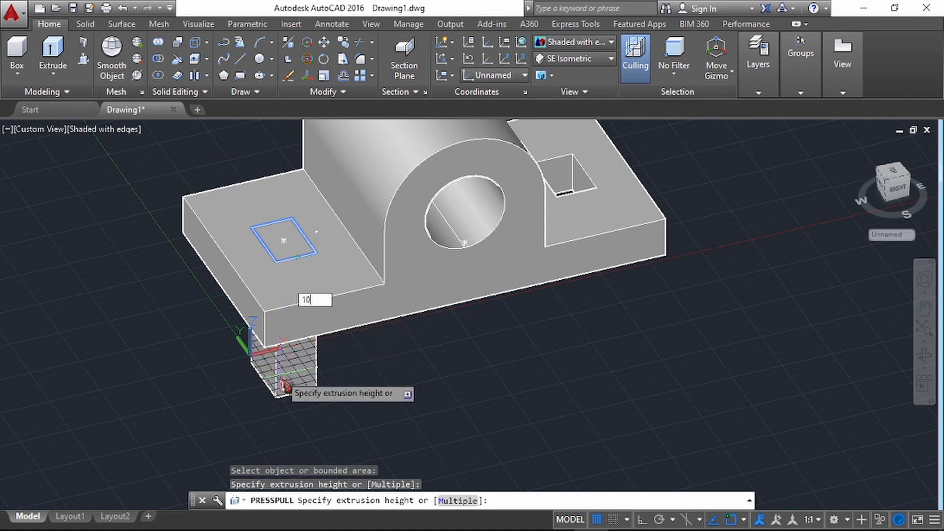
key(Return)
key(Return)
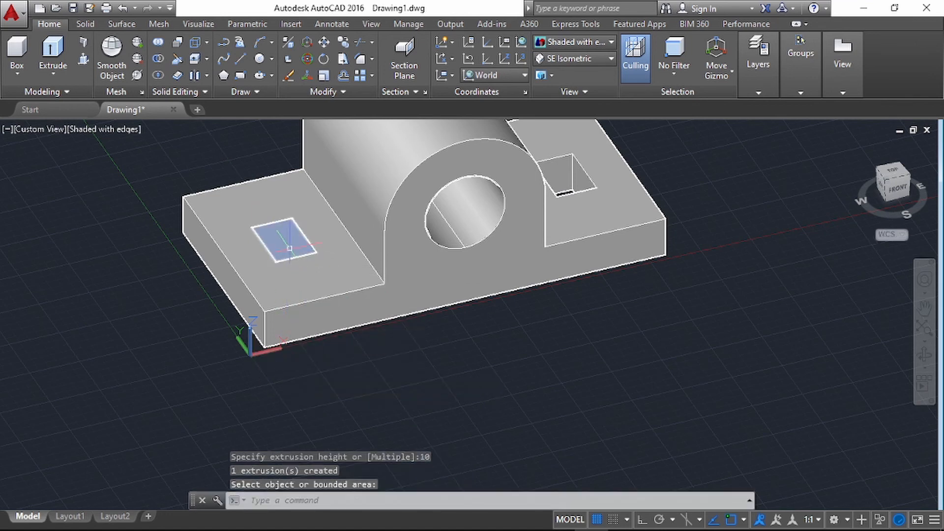
click(289, 243)
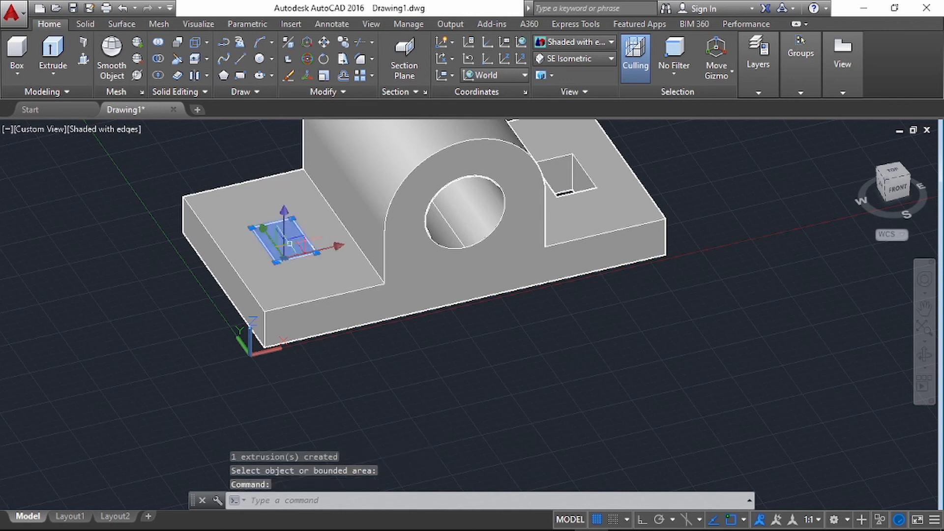
key(Delete)
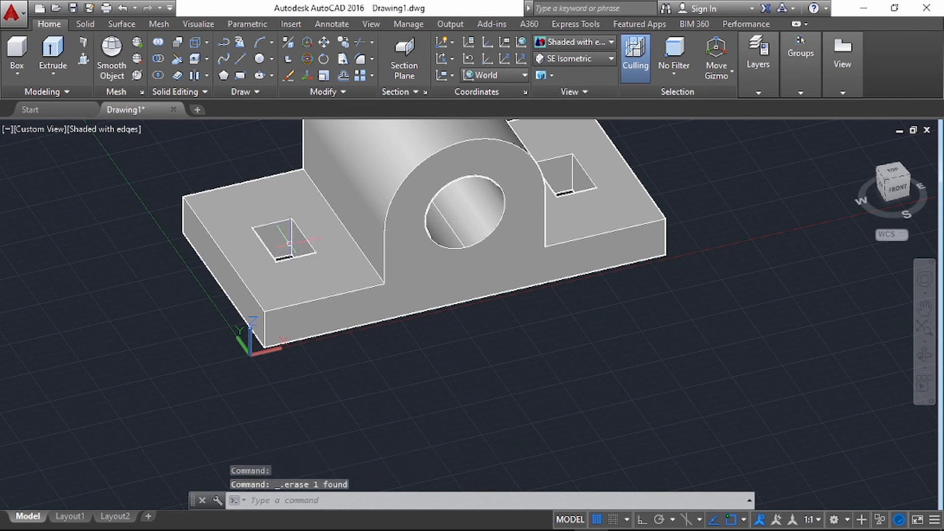
Step: Examine the finished bracket from the front and above, and compare it with the reference image unnamed.jpg in Photos
click(923, 355)
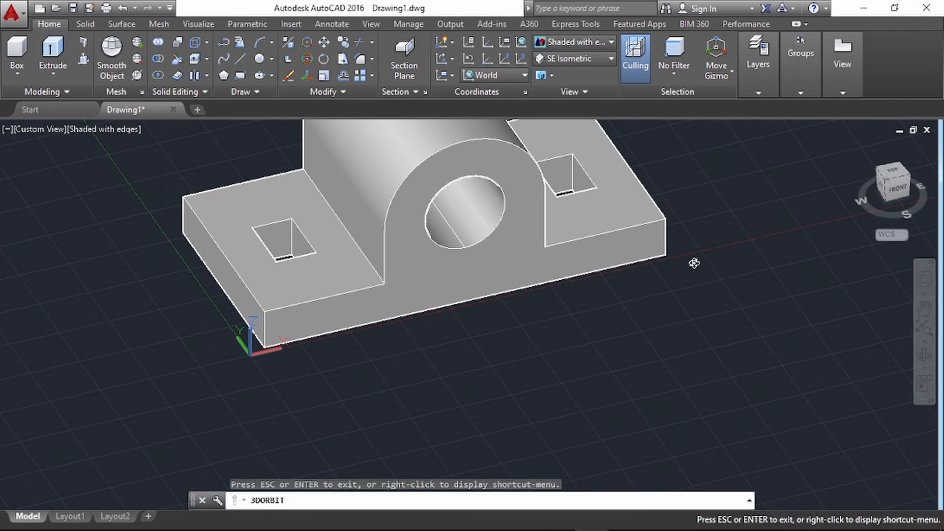
drag(694, 263, 546, 266)
drag(471, 142, 422, 122)
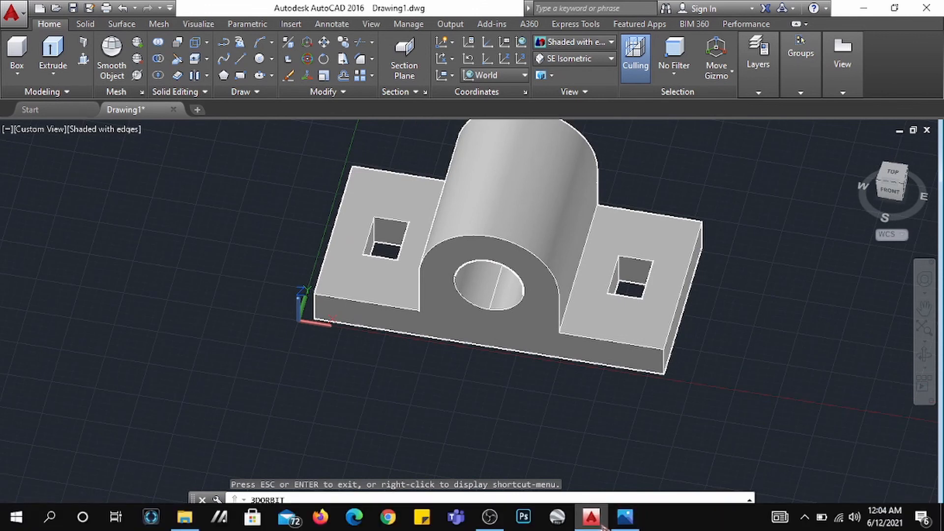
click(625, 516)
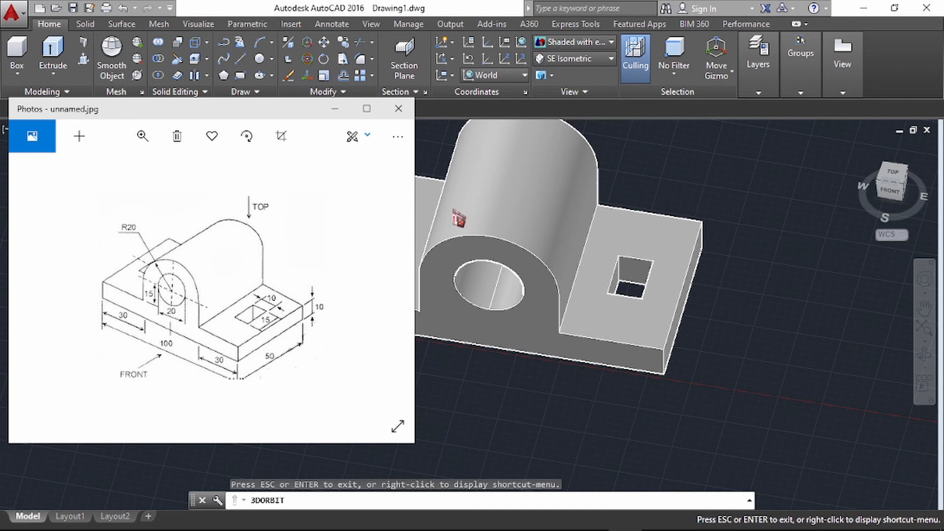
drag(307, 118, 289, 66)
scroll(617, 339, down, 3)
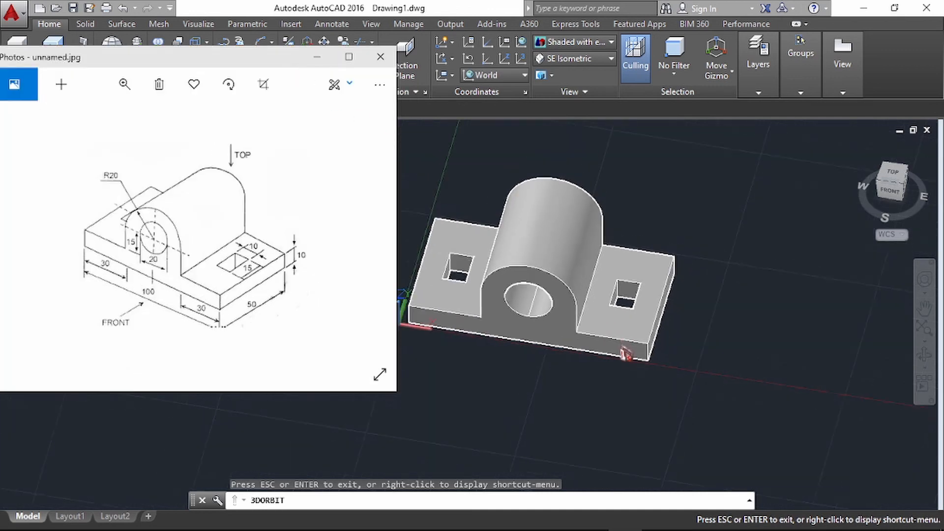
scroll(433, 248, up, 3)
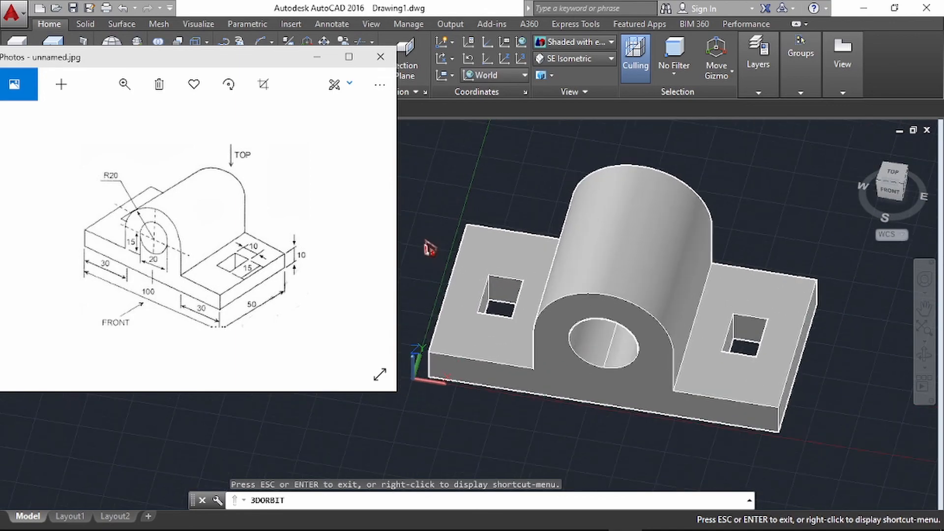